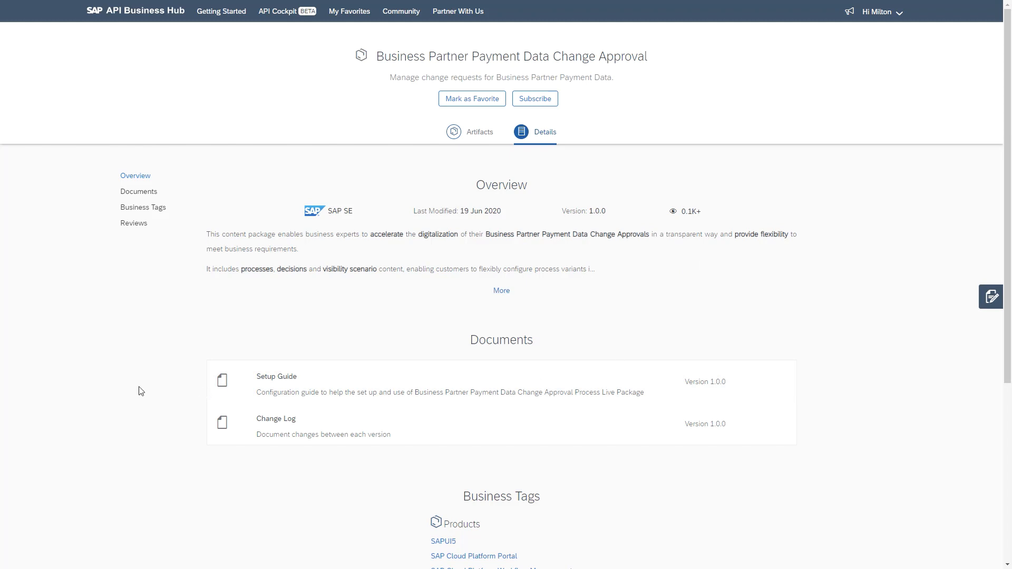
View the Payment Data Changes Approval Process artifact of the Business Partner Payment Data Change Approval package
click(474, 141)
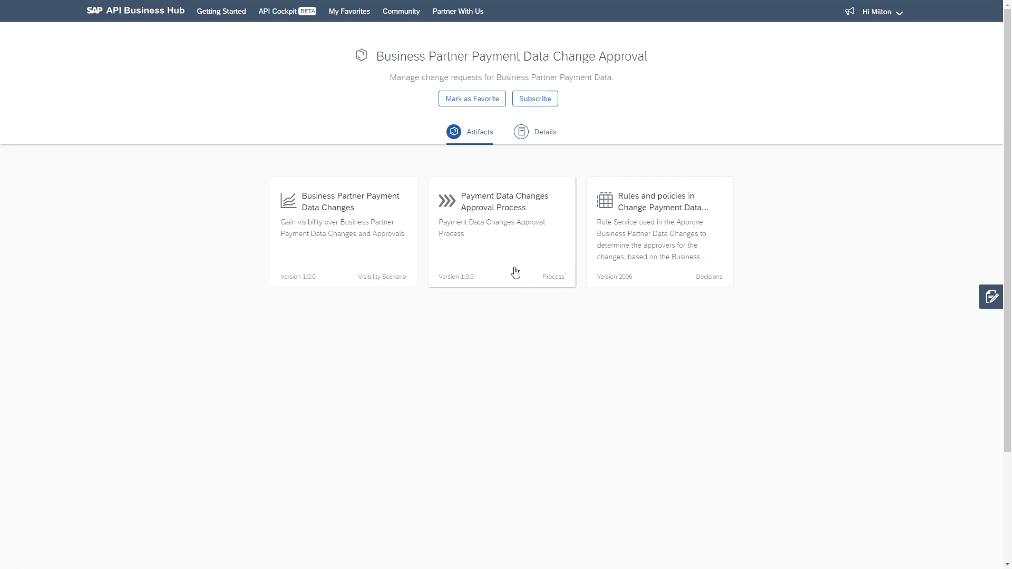
click(498, 268)
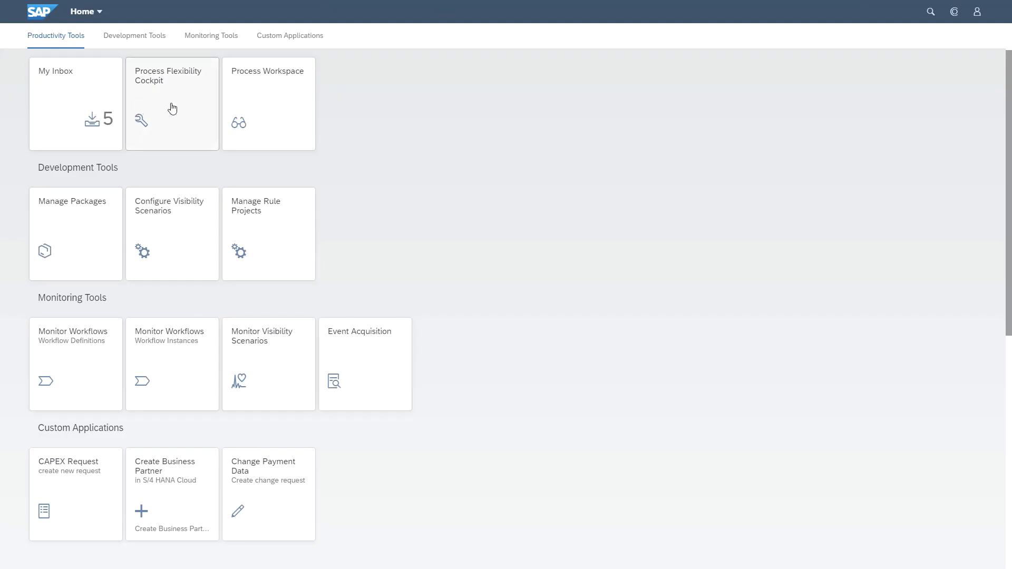
click(172, 108)
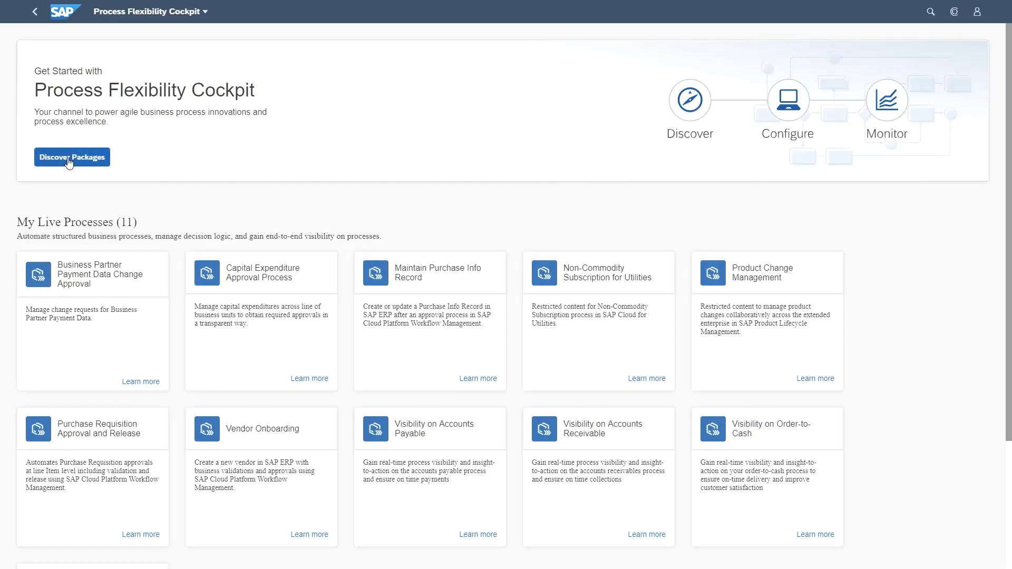
Browse the live process packages in the Process Hub and open the Business Partner Payment Data Change Approval package
click(69, 161)
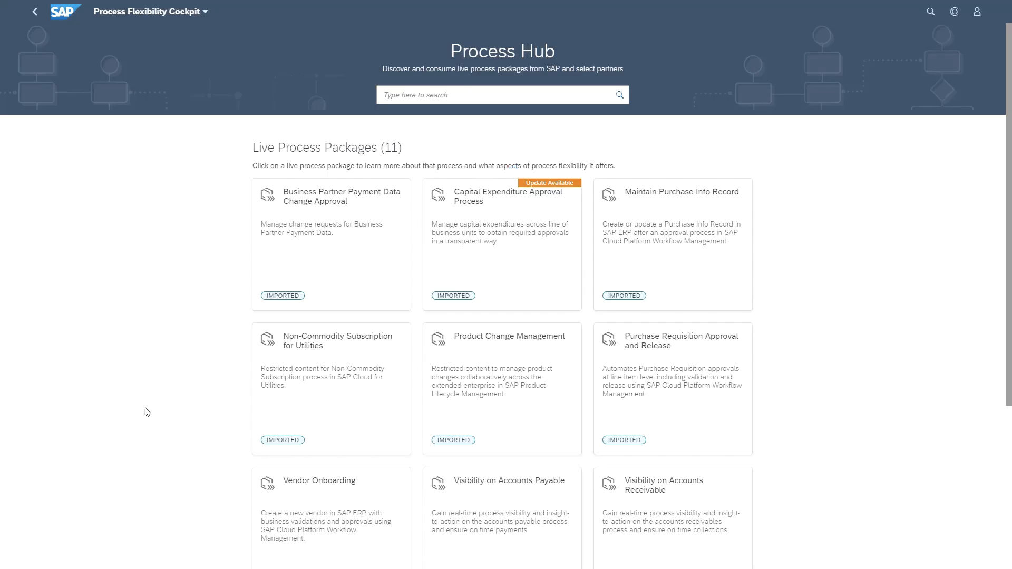
scroll(821, 253, down, 5)
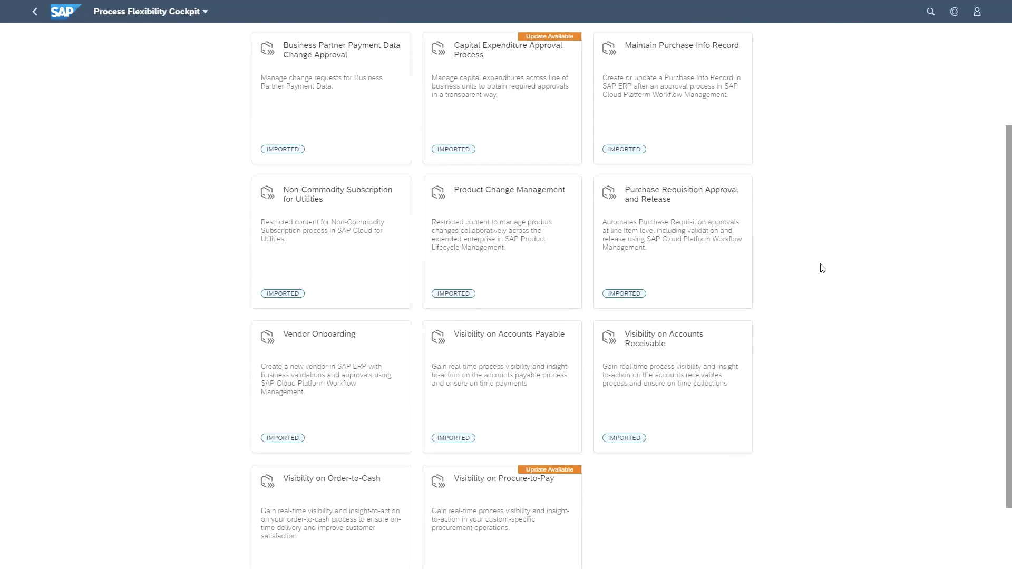
scroll(820, 266, up, 5)
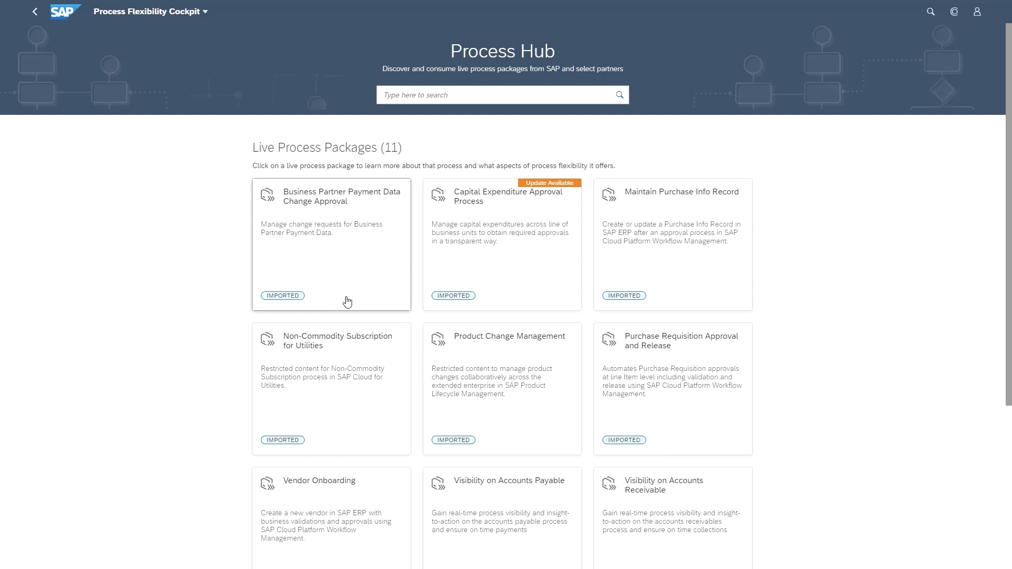
click(346, 237)
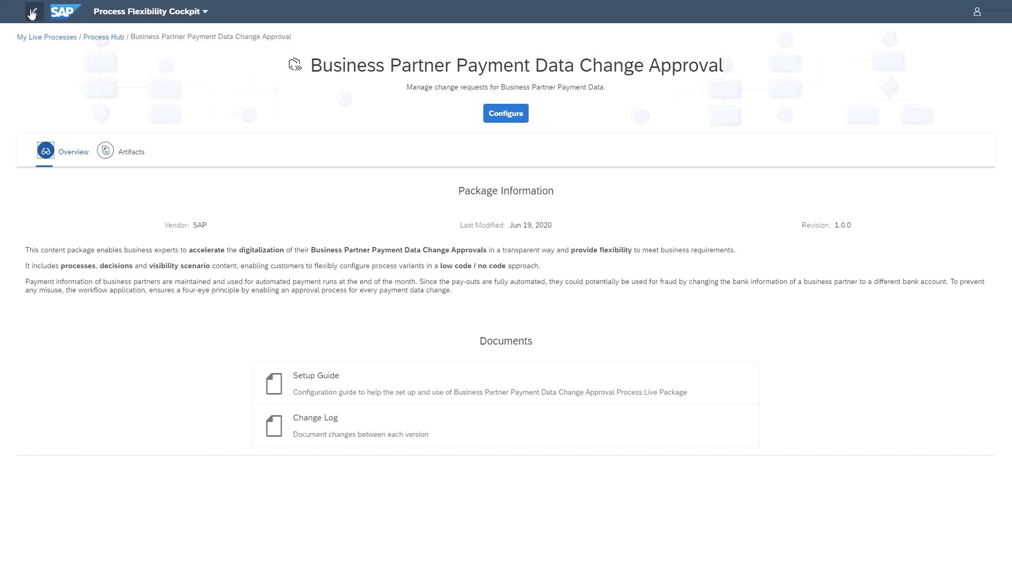
Open the Payment Data Changes for High Value Supplier variant of the Business Partner Payment Data Change Approval live process
click(32, 13)
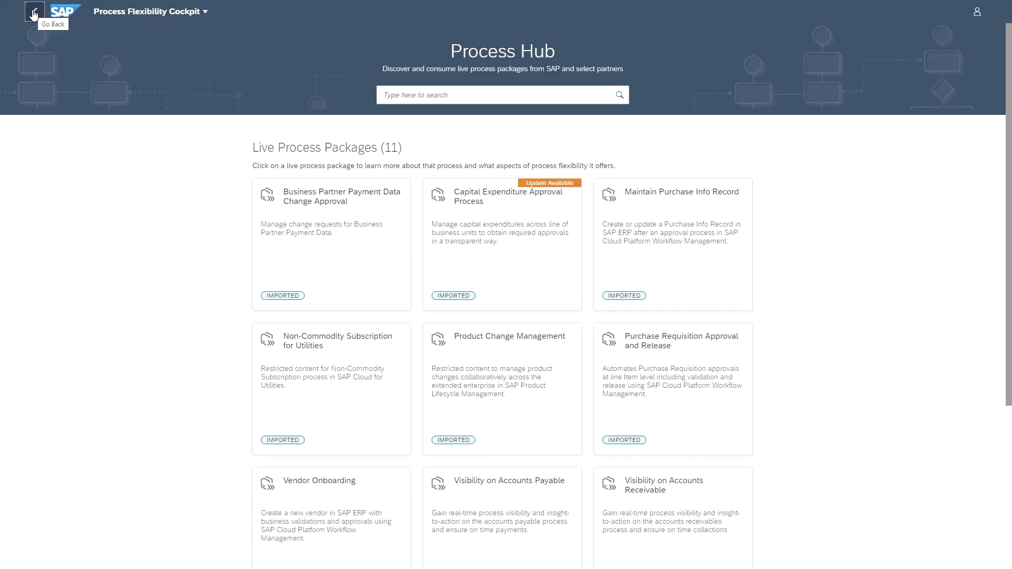
click(33, 12)
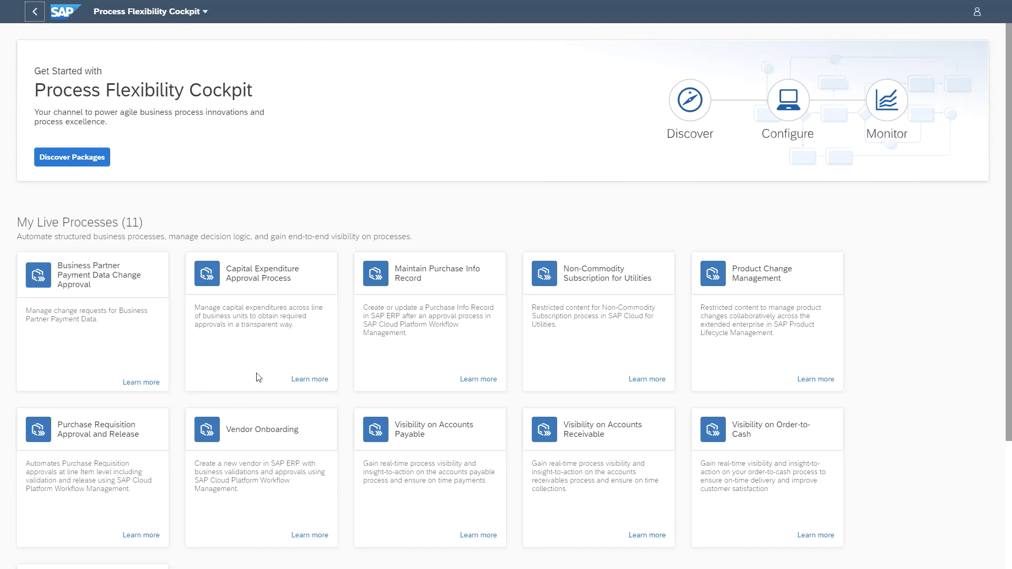
click(114, 295)
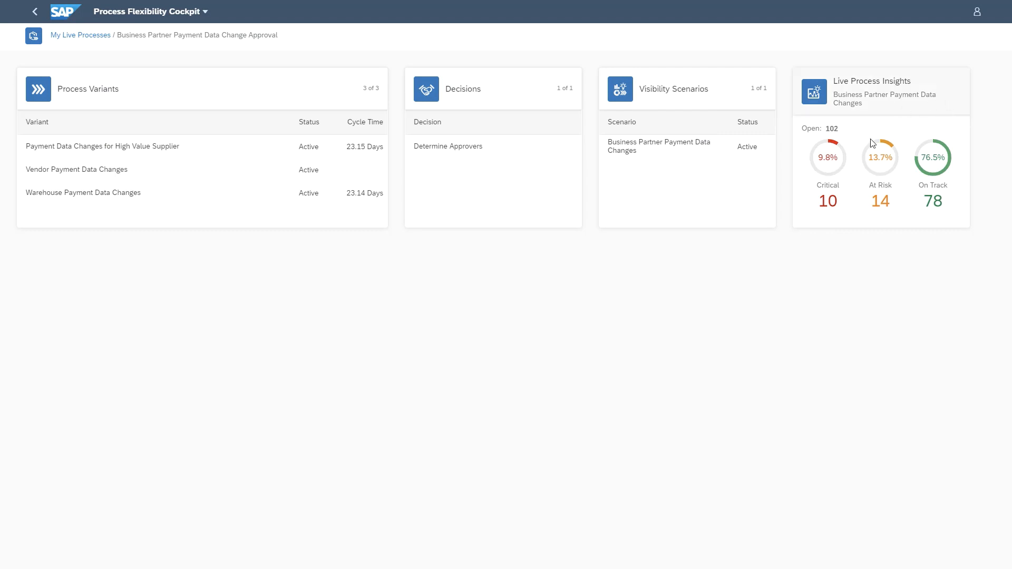
click(76, 151)
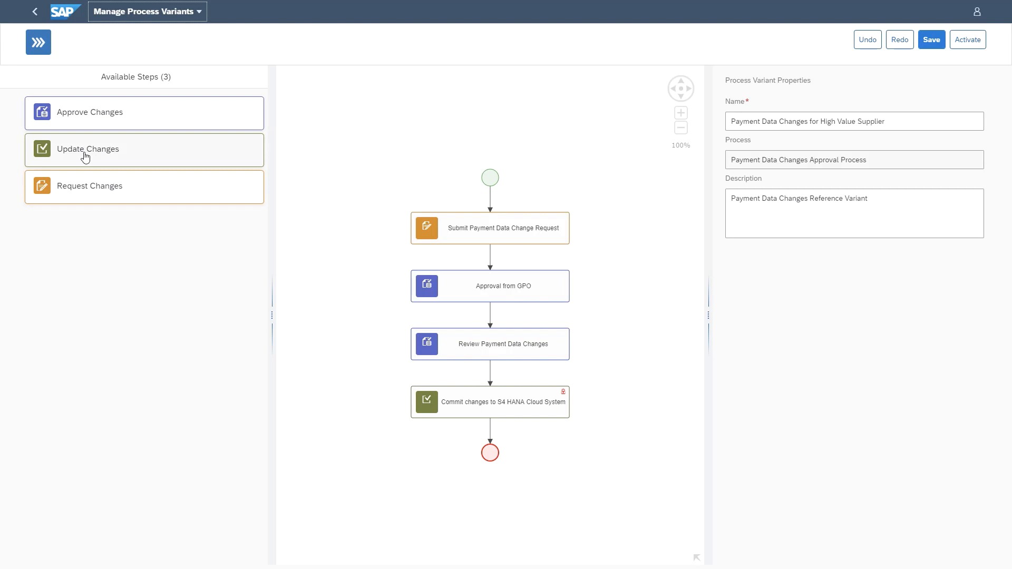
Temporarily insert an Approve Changes step between Approval from GPO and Review Payment Data Changes, and delete it again
click(103, 126)
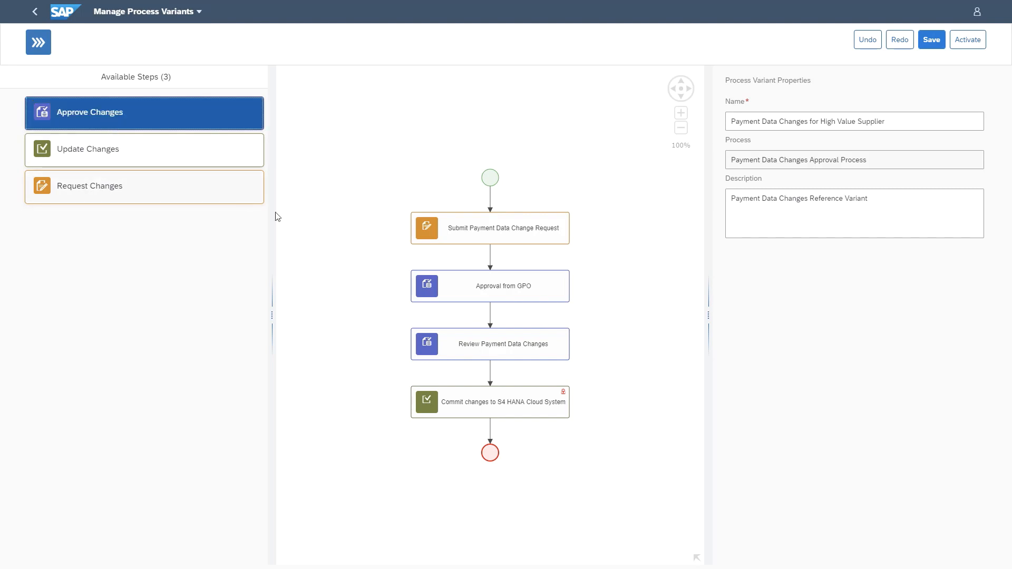
drag(275, 217, 490, 316)
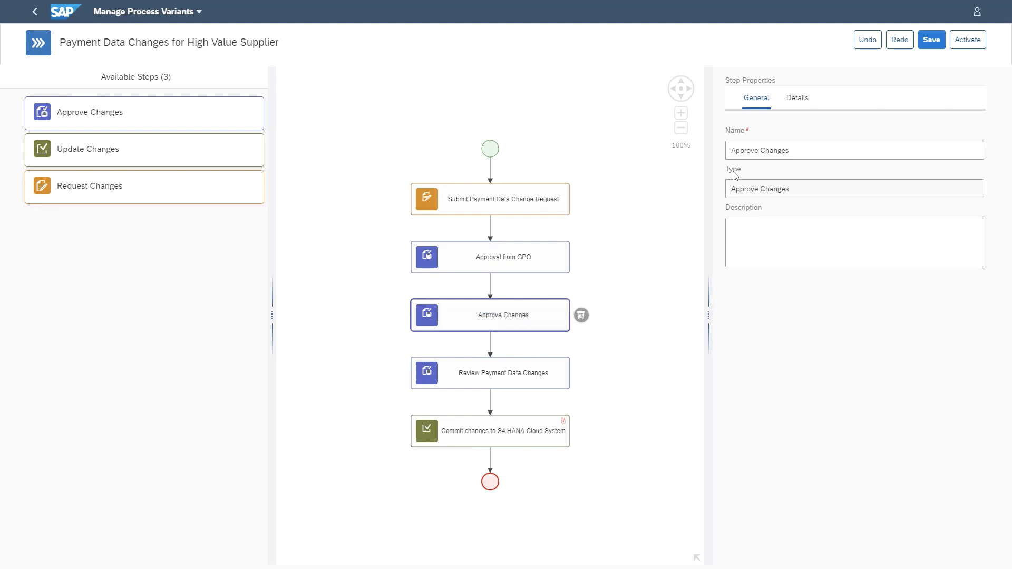
click(799, 99)
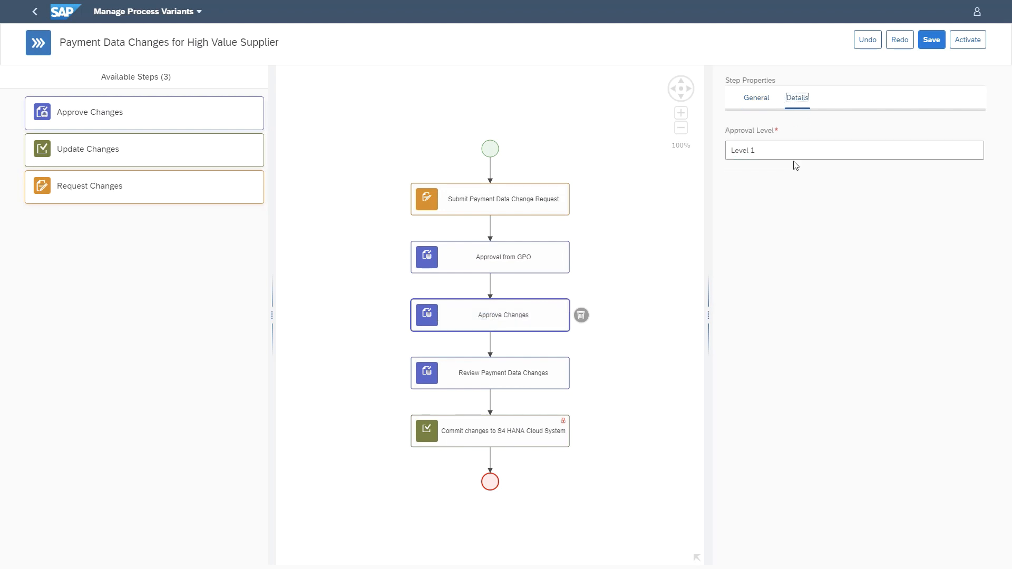
click(766, 150)
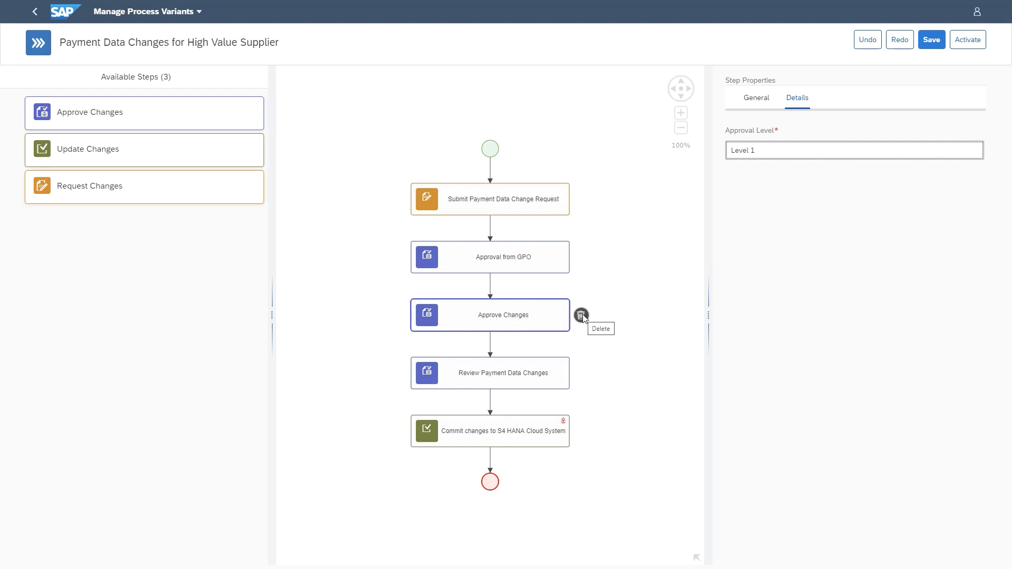
click(580, 316)
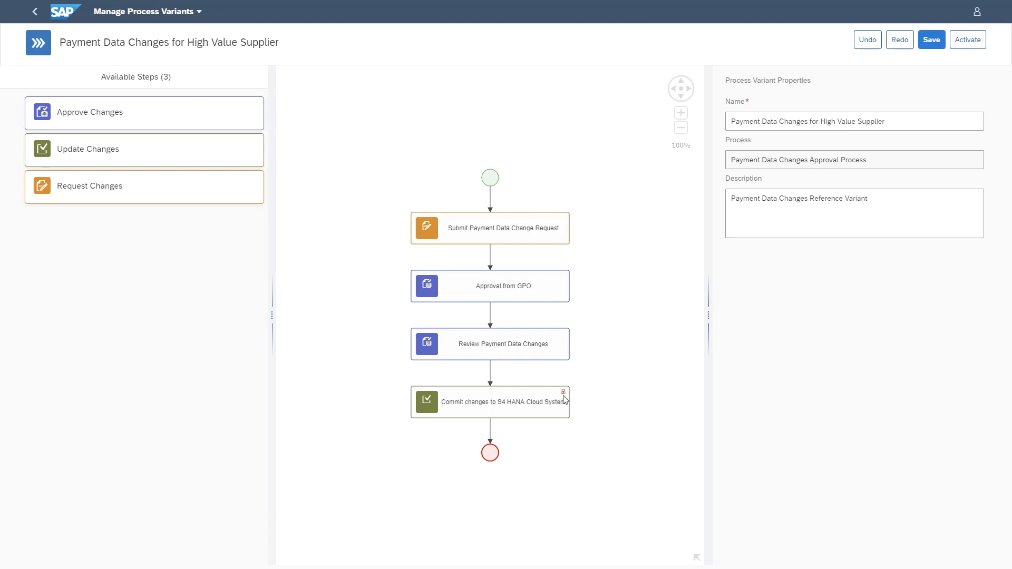
Inspect the properties of the Approval from GPO and Submit Payment Data Change Request steps
click(483, 287)
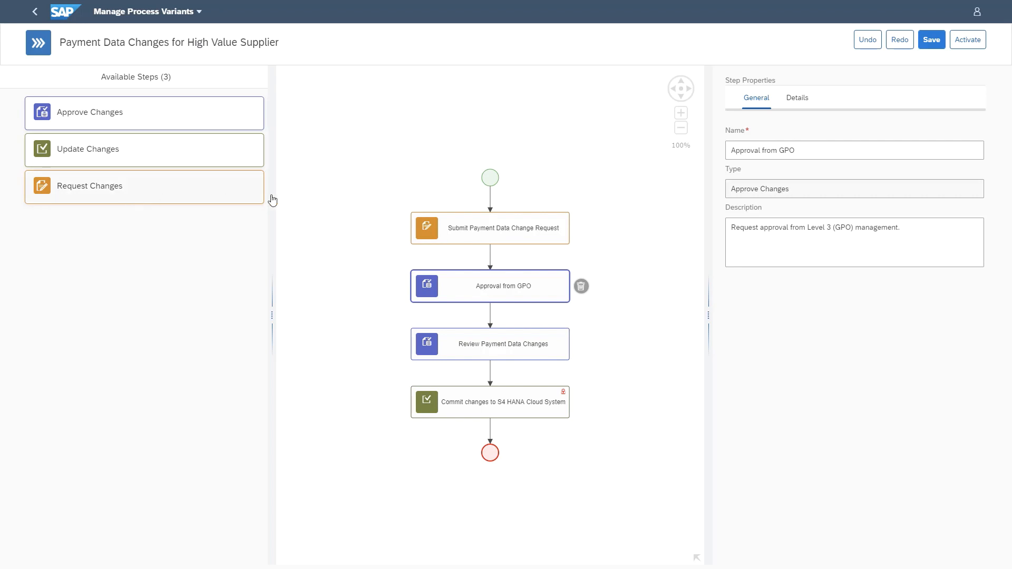
click(460, 224)
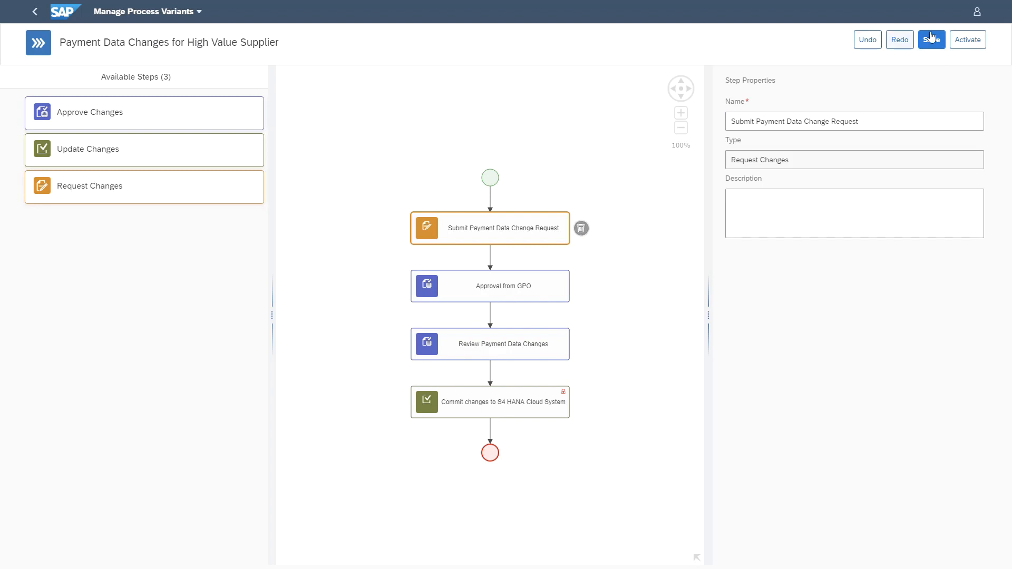
Save and activate the Payment Data Changes for High Value Supplier process variant
click(931, 37)
click(969, 44)
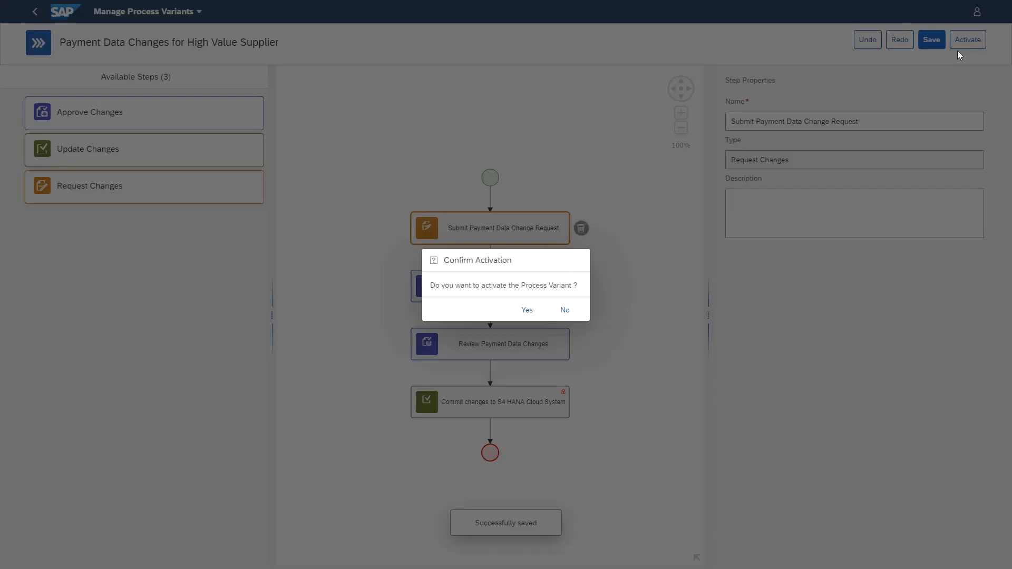
click(528, 311)
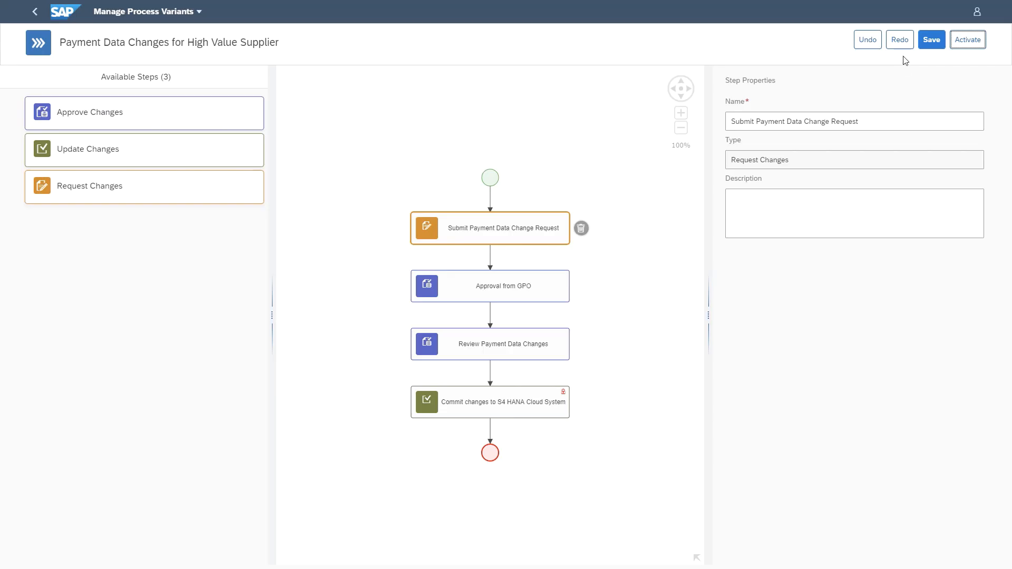
click(975, 42)
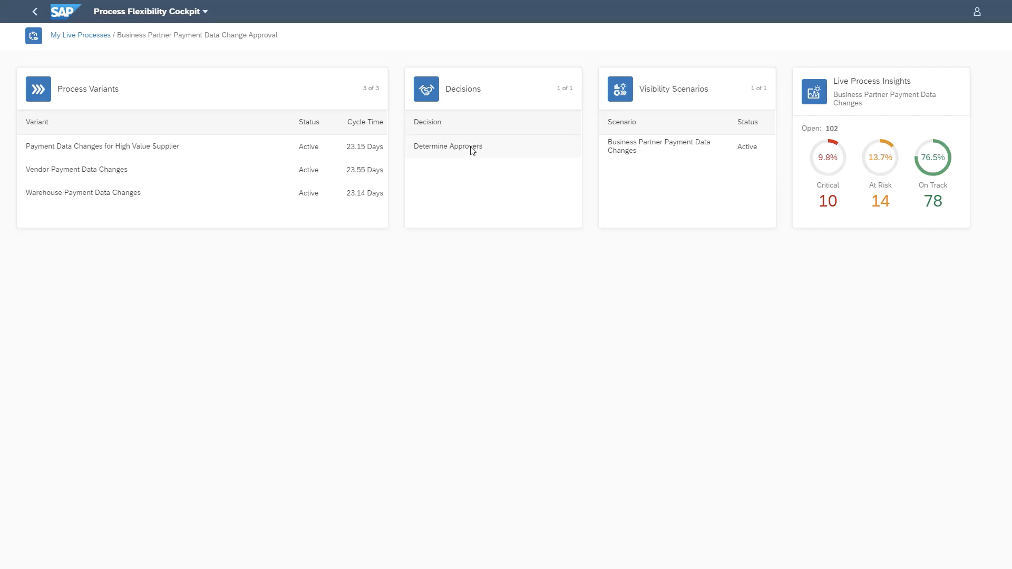
Open the Determine Approvers decision and display its Determine Payment Data Change Approvers rule with a wider decision table
click(471, 150)
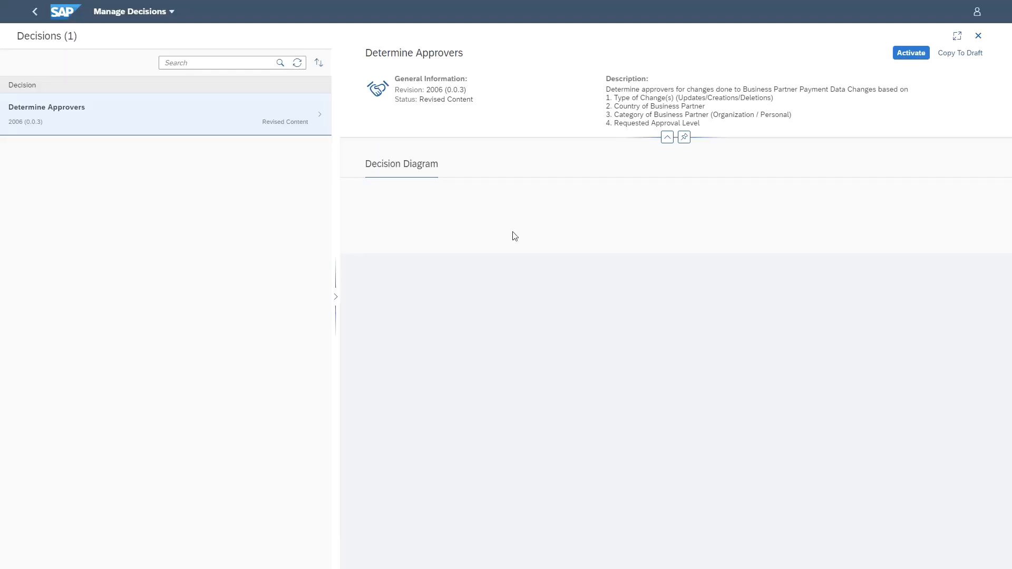
scroll(582, 332, down, 6)
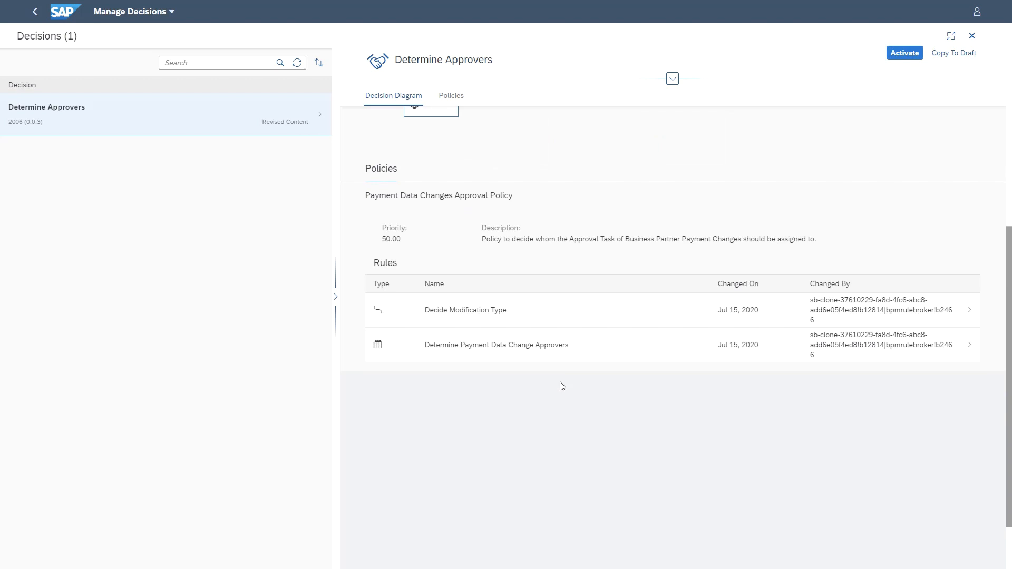
click(493, 346)
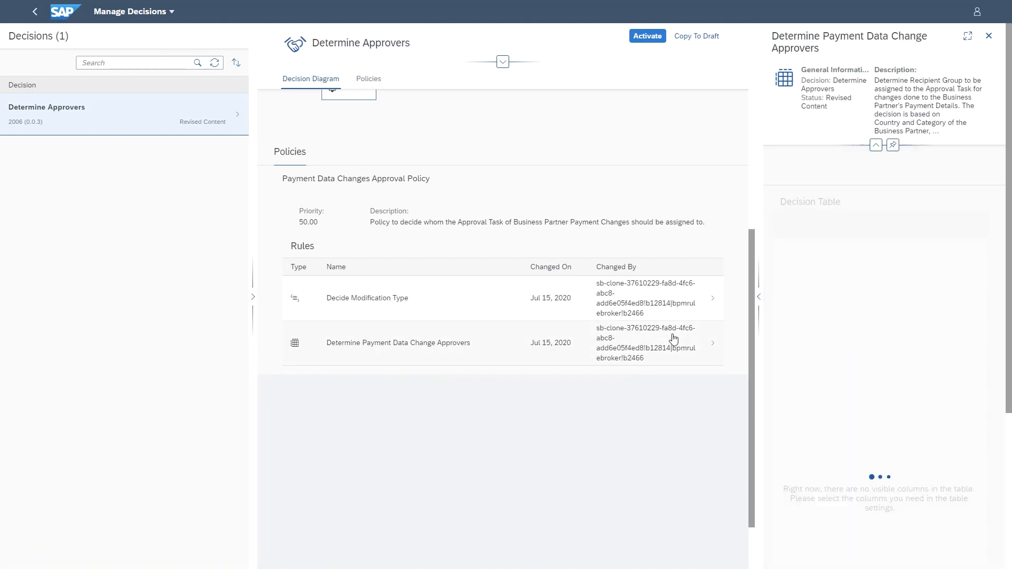
click(759, 297)
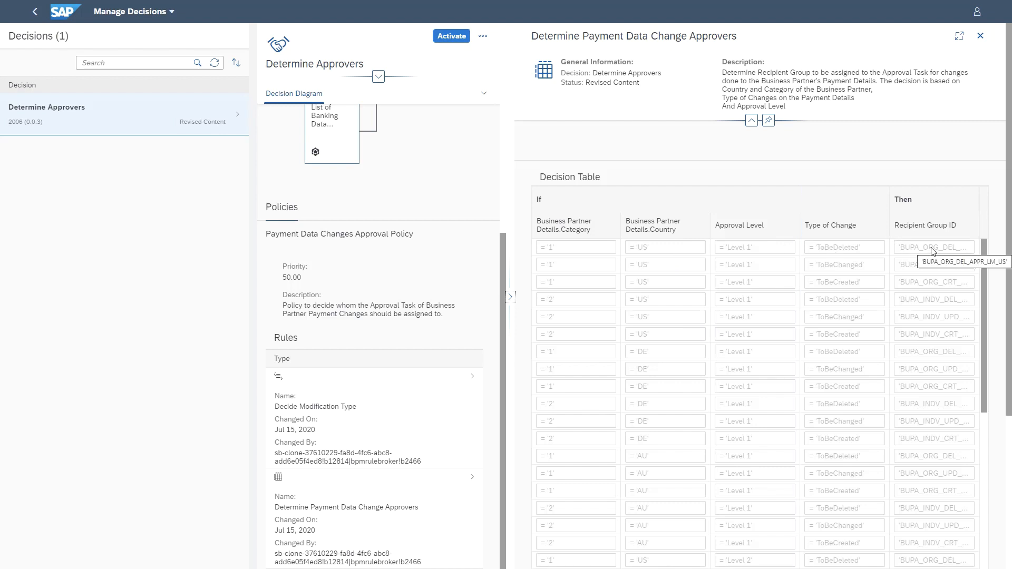
Examine the Recipient Group ID and Approval Level entries in the first rows of the decision table
key(F11)
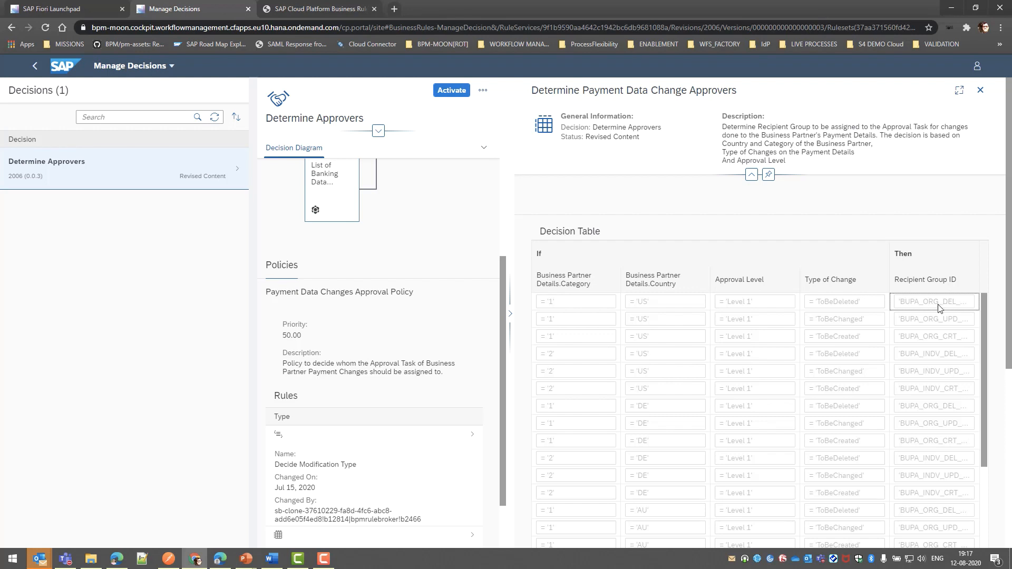
double_click(921, 303)
double_click(739, 303)
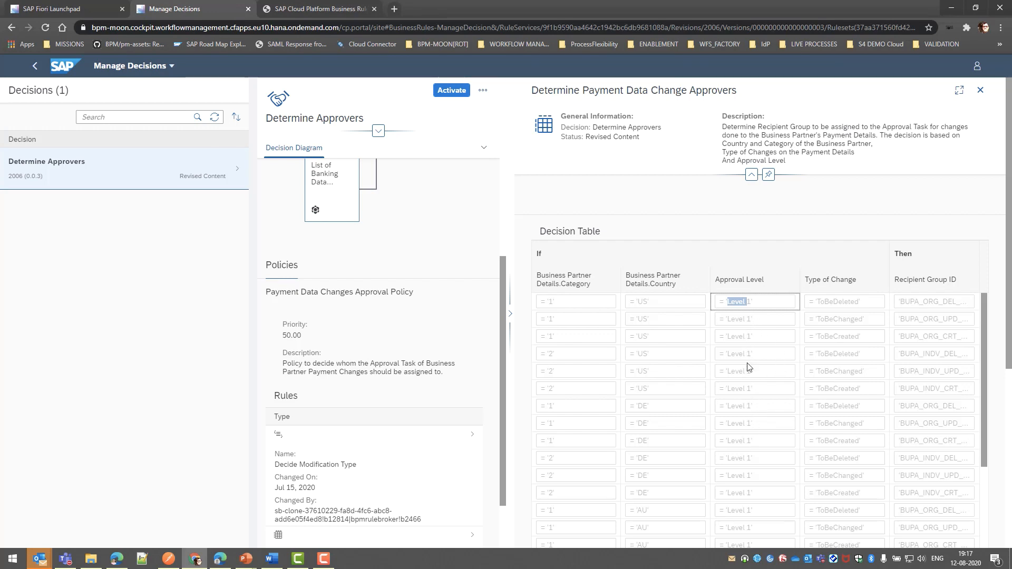
click(748, 321)
Copy the Determine Approvers decision to draft, overriding the existing draft, and open its Determine Payment Data Change Approvers rule for editing
click(482, 92)
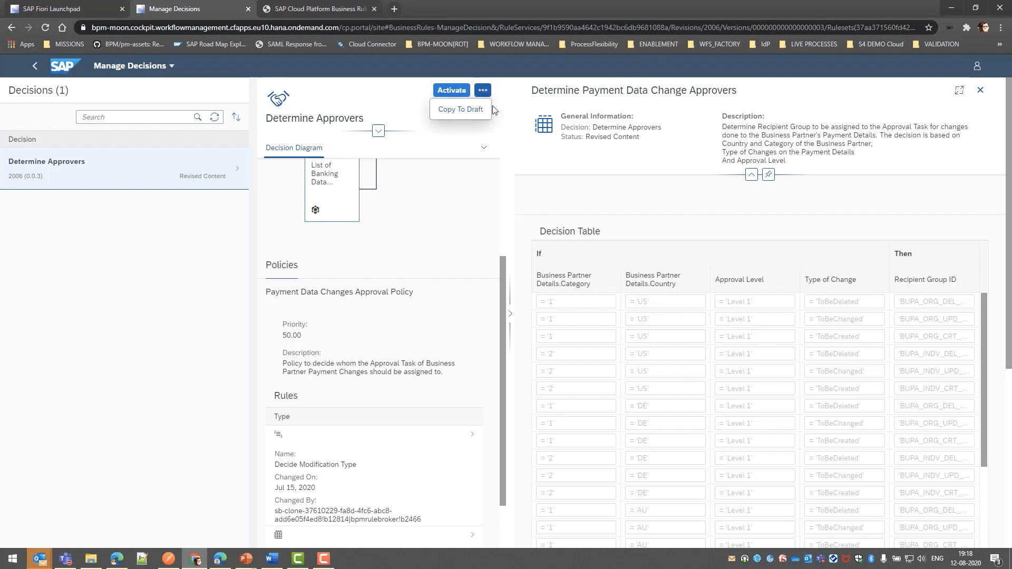
click(459, 115)
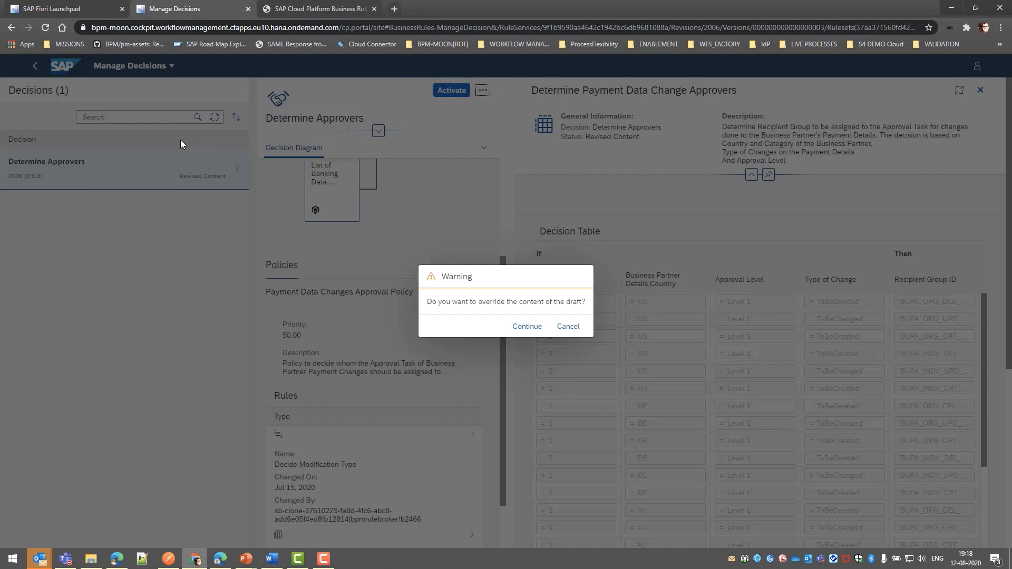
click(527, 327)
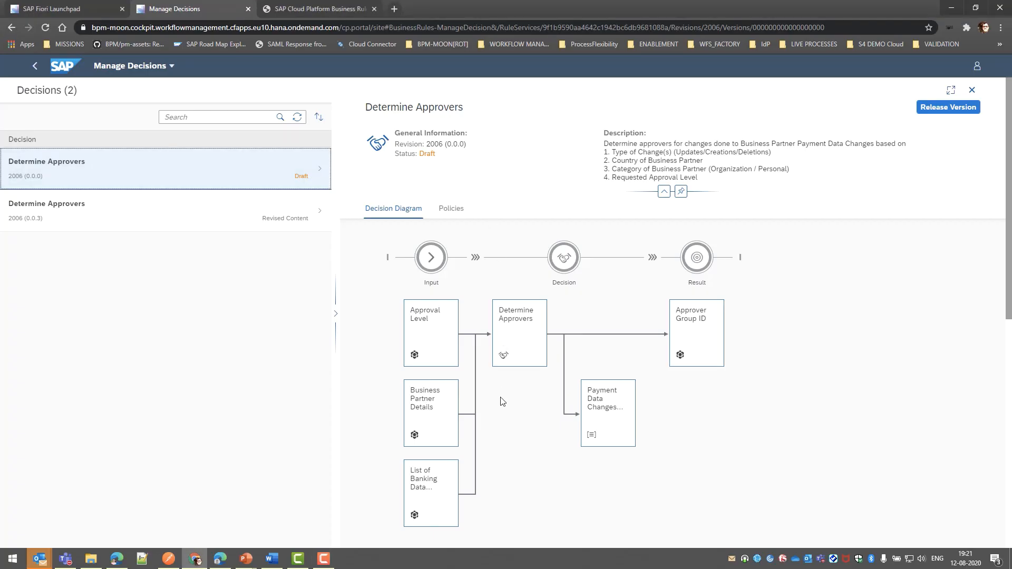
scroll(502, 401, down, 8)
click(521, 321)
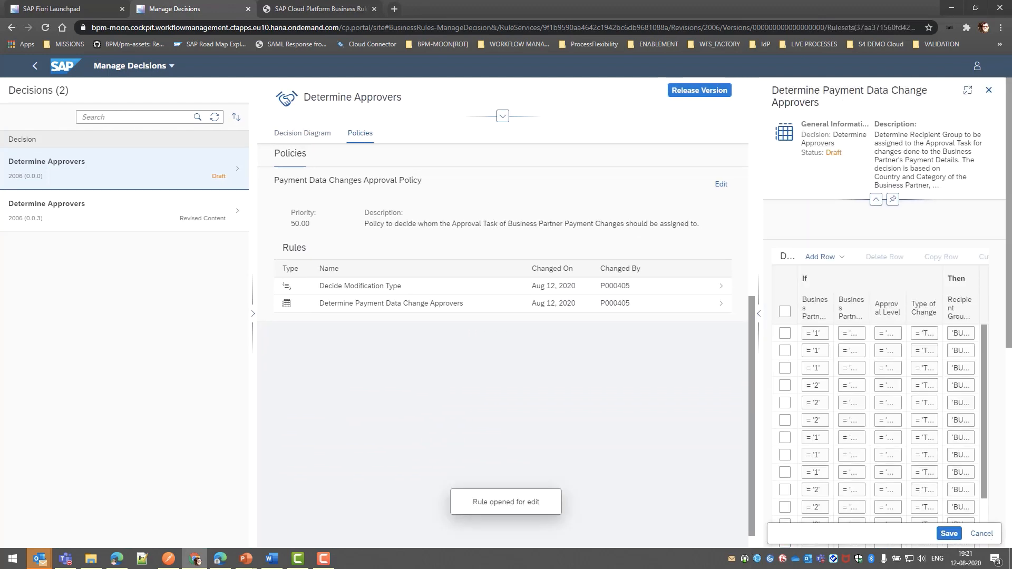
Release the draft as version 0.0.4 with the description "Modified to cater to customer landscape" and select the released version
click(699, 90)
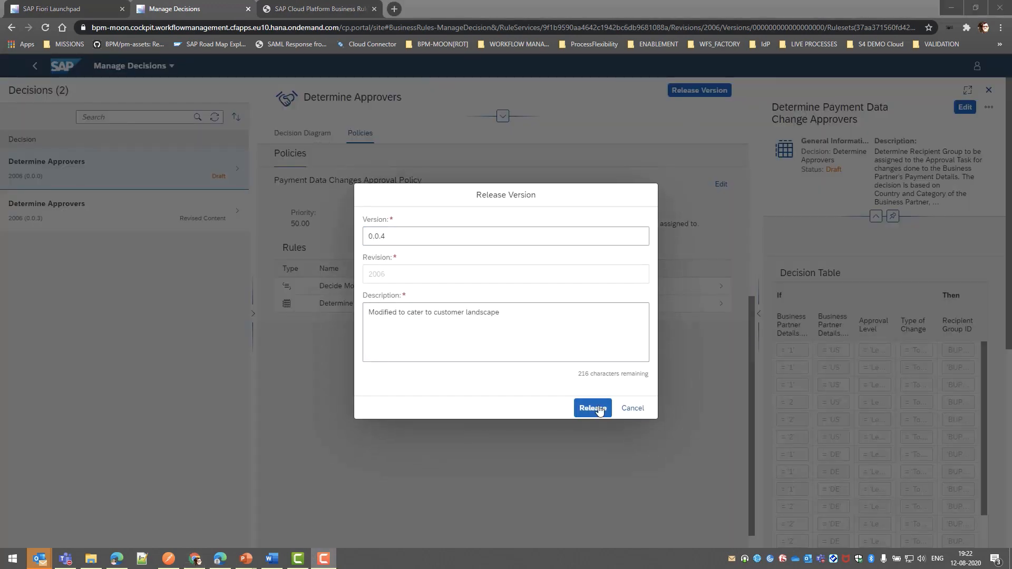
click(594, 409)
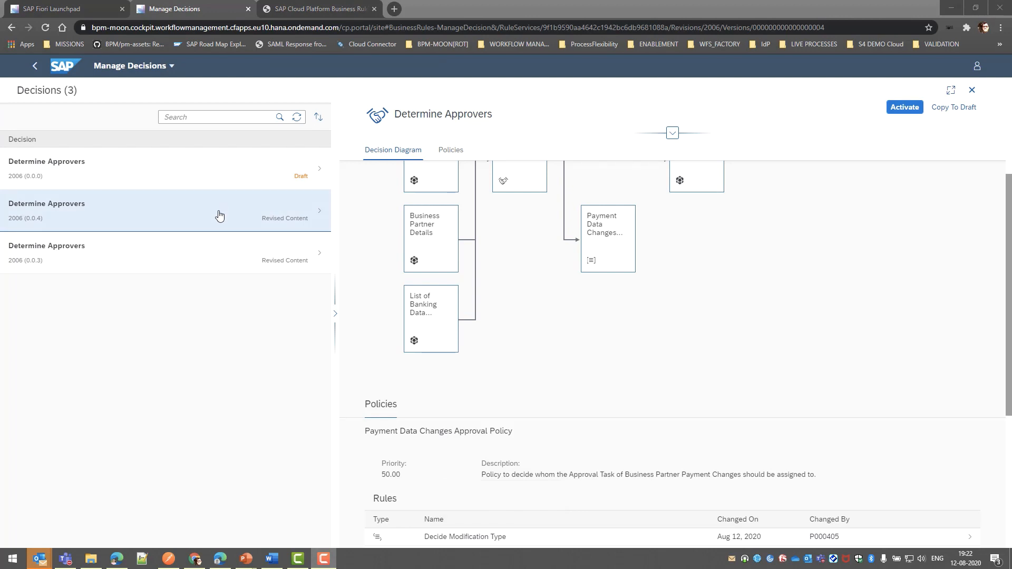
click(219, 215)
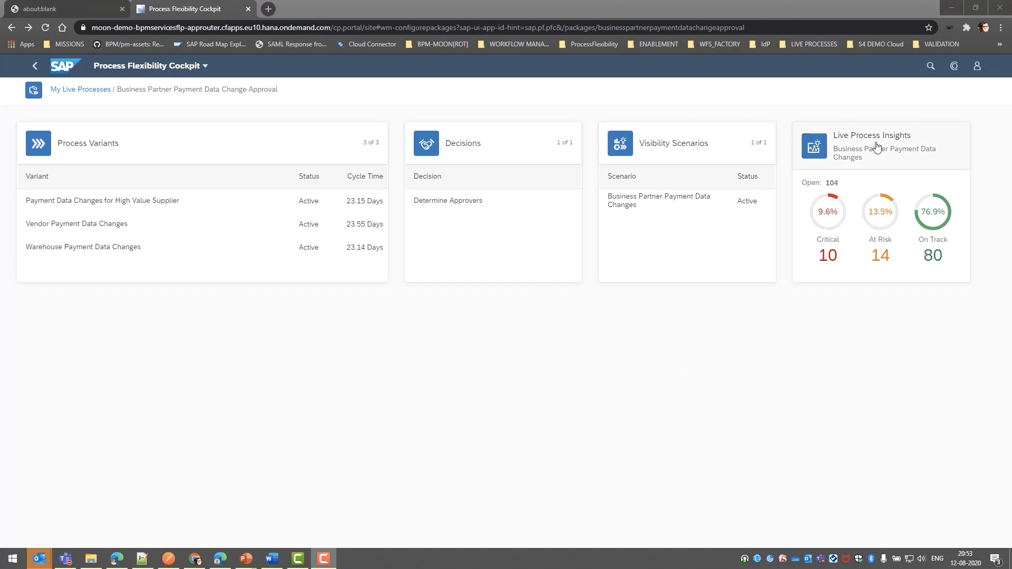
Open the live process insights for Business Partner Payment Data Changes
click(877, 147)
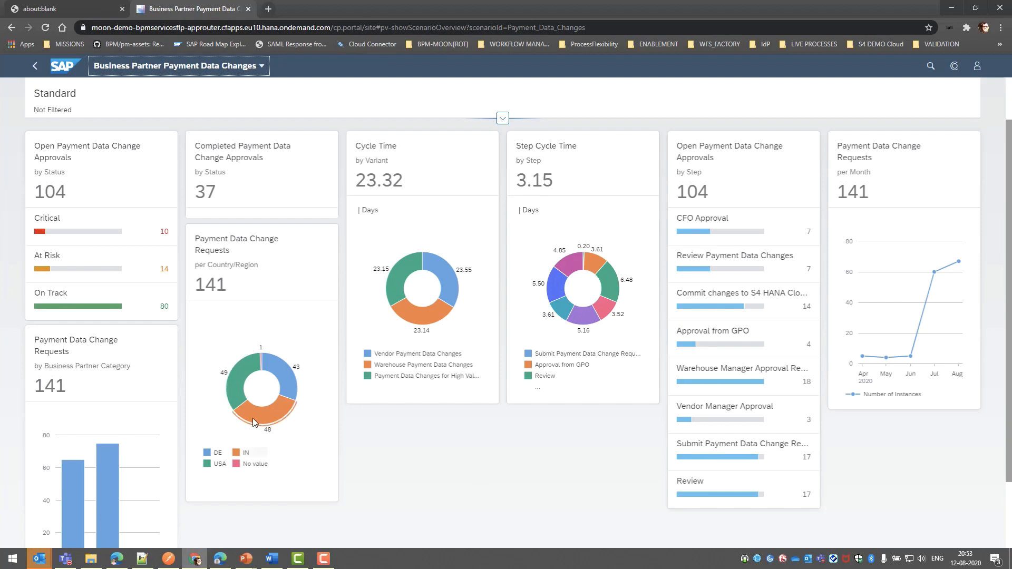
Drill down from the Open Payment Data Change Approvals card into the list of On Track instances
mouse_move(252, 418)
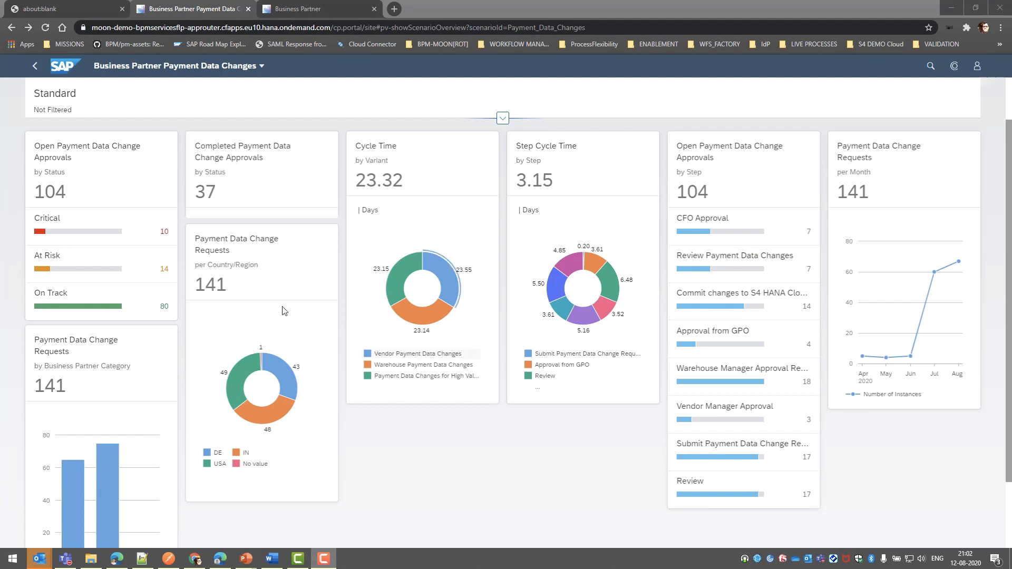
click(146, 300)
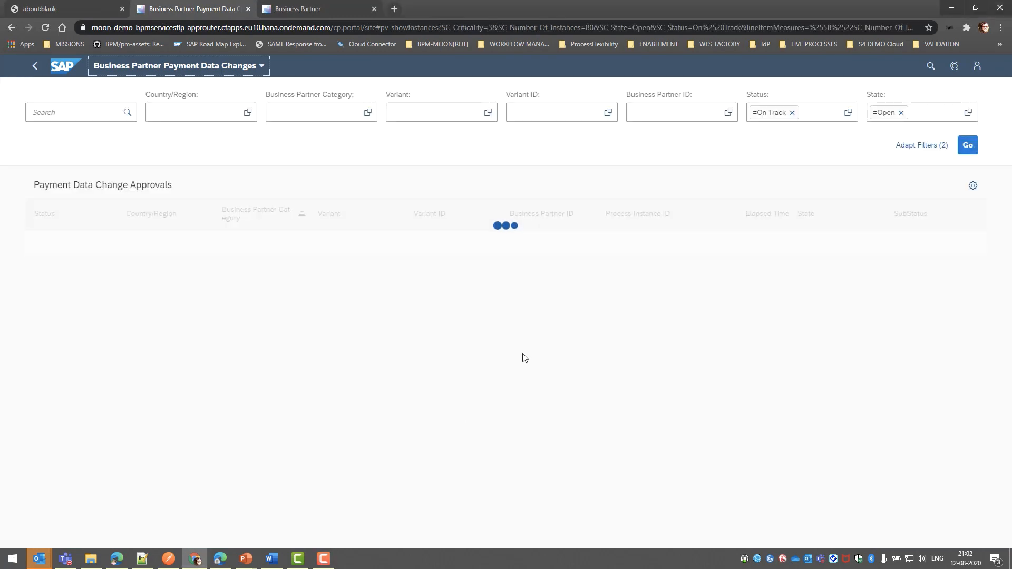
scroll(522, 355, down, 2)
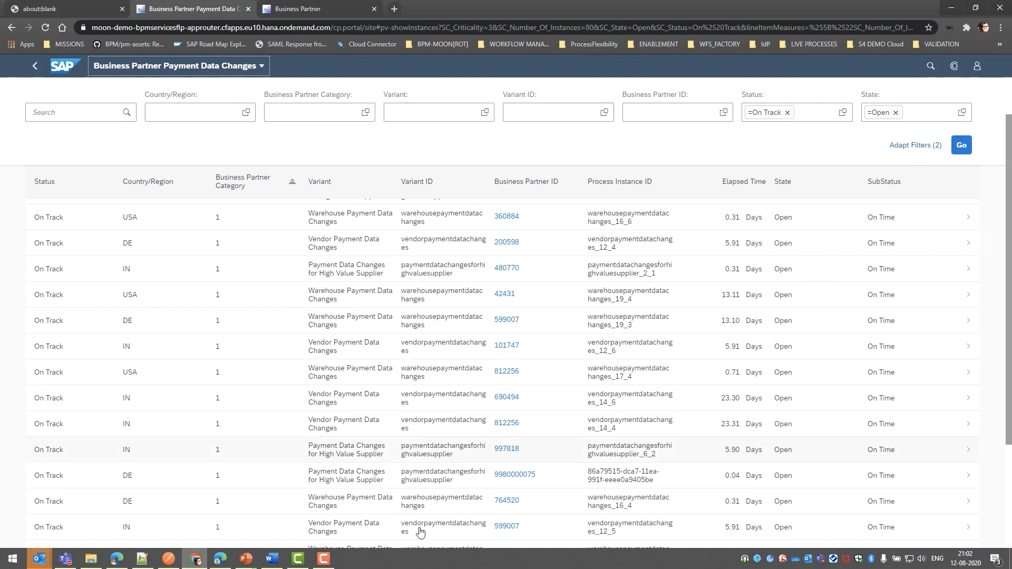
Filter the On Track approvals by the Business Partner ID of the German 0.04-day high-value supplier request
click(665, 115)
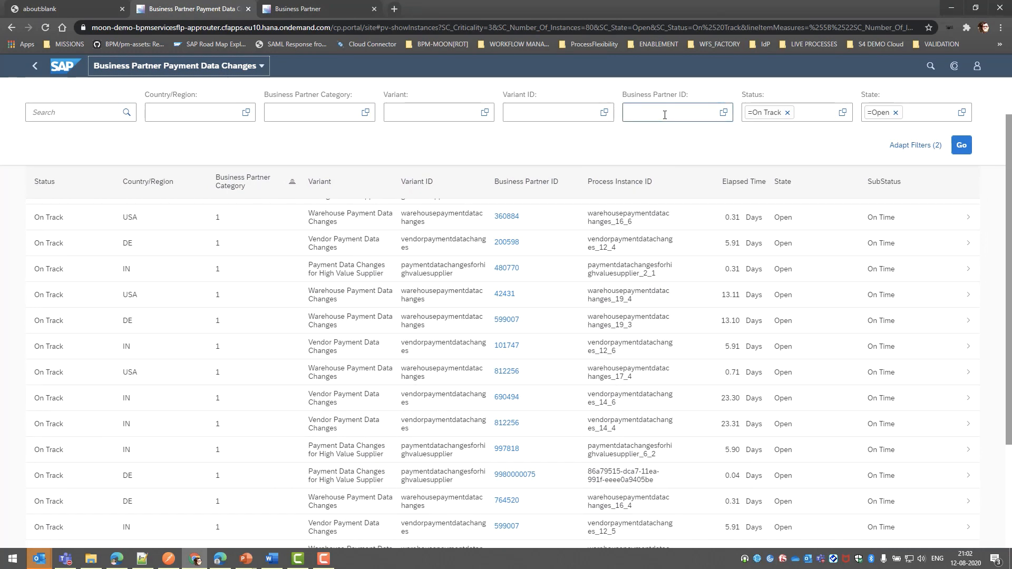
click(665, 115)
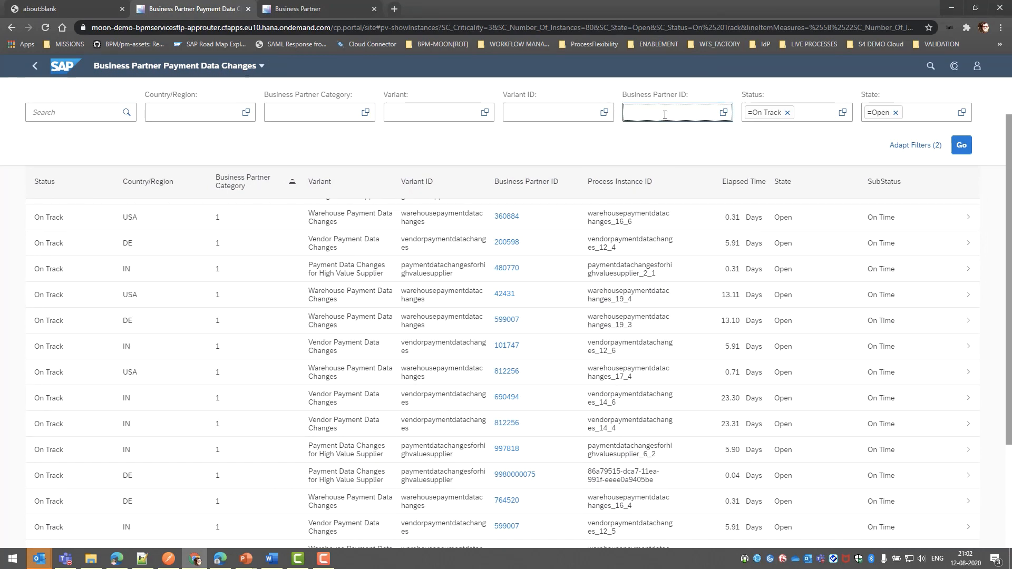
click(724, 113)
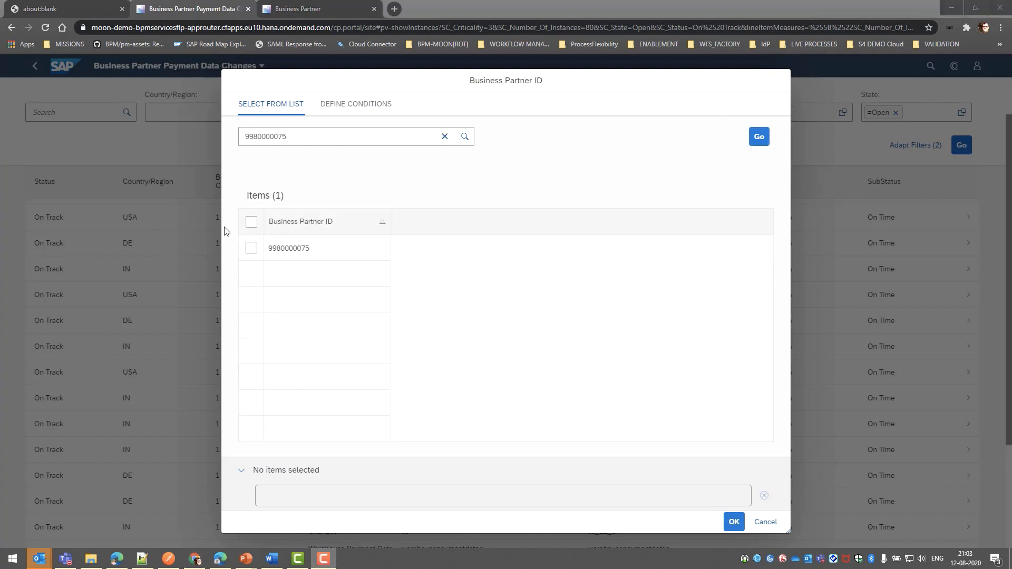
click(251, 248)
click(734, 522)
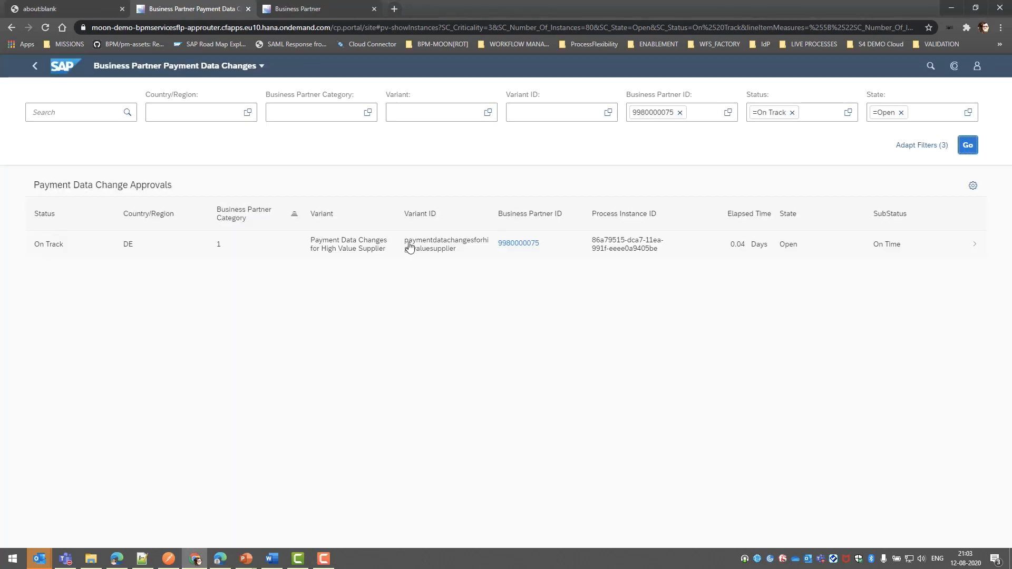
Show the process path of the filtered high-value supplier approval and trigger its Send Mail Notification action
click(406, 247)
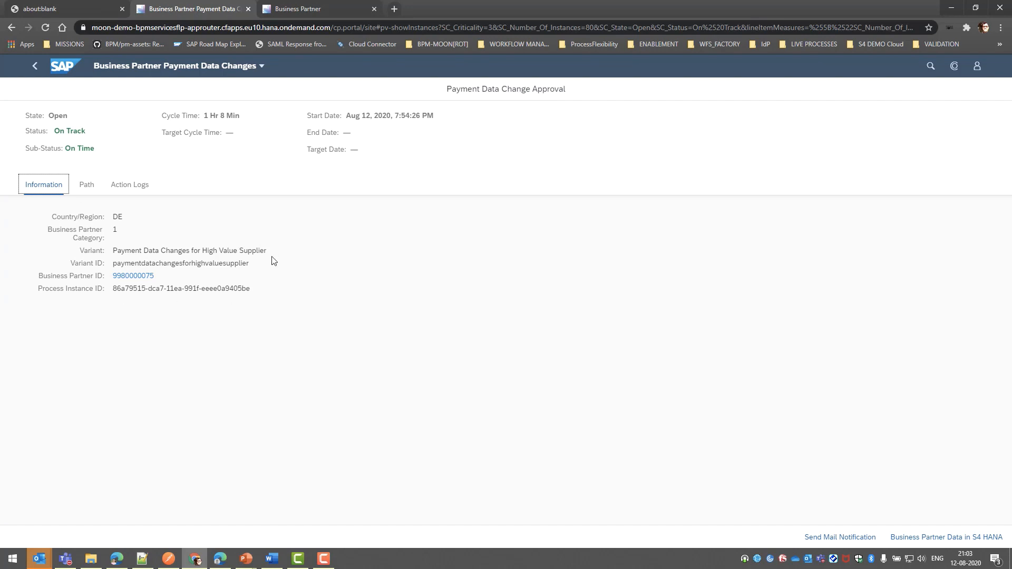
click(84, 187)
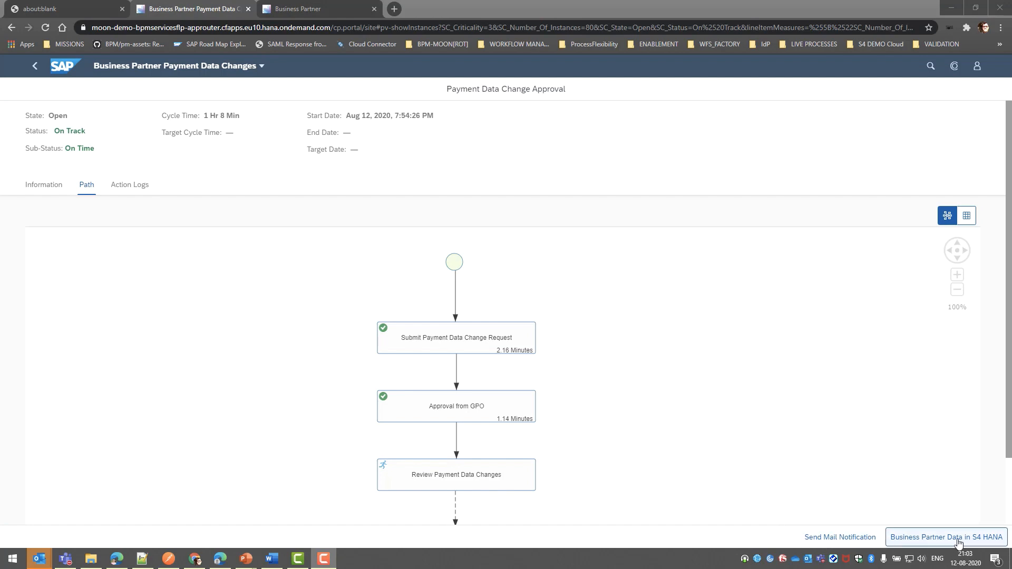
click(838, 537)
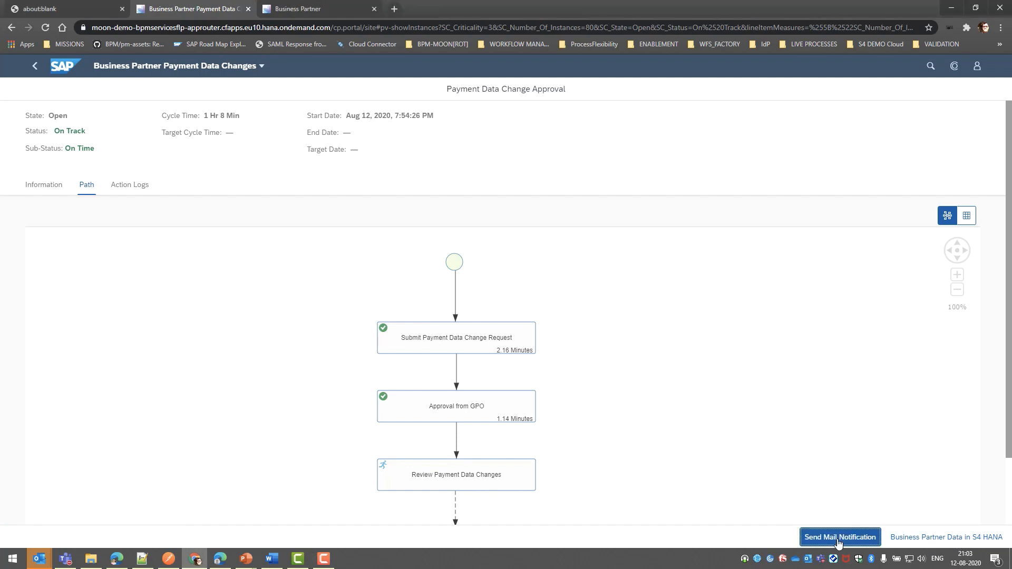
click(917, 538)
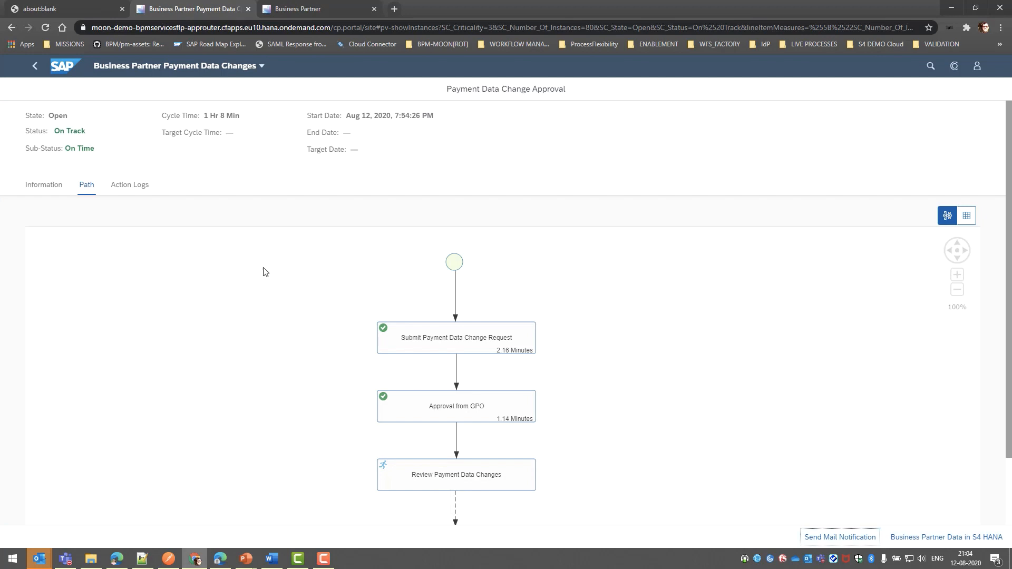
Check the approval's action logs and open its Business Partner Data in S4 HANA
click(124, 186)
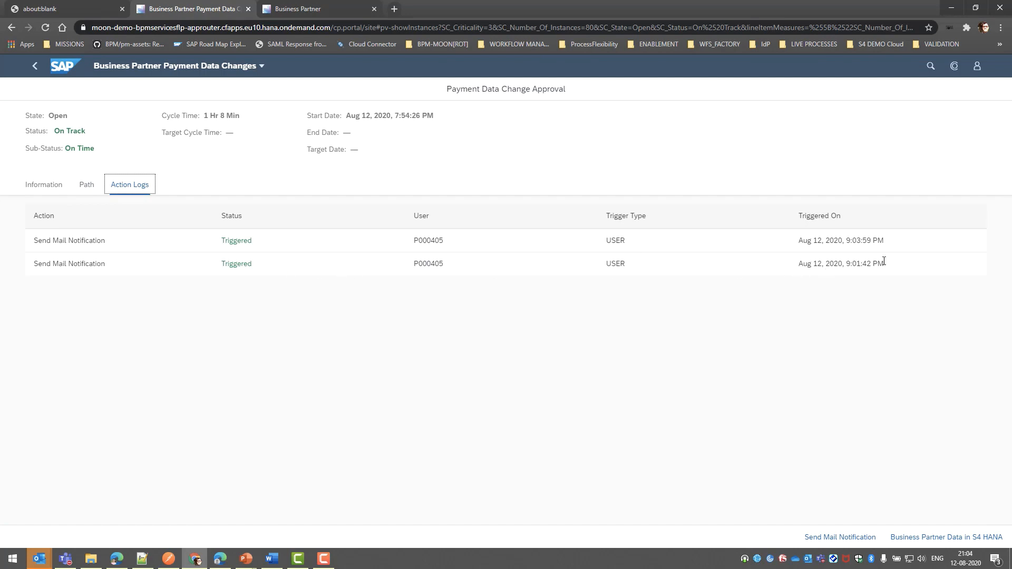
click(91, 189)
click(930, 539)
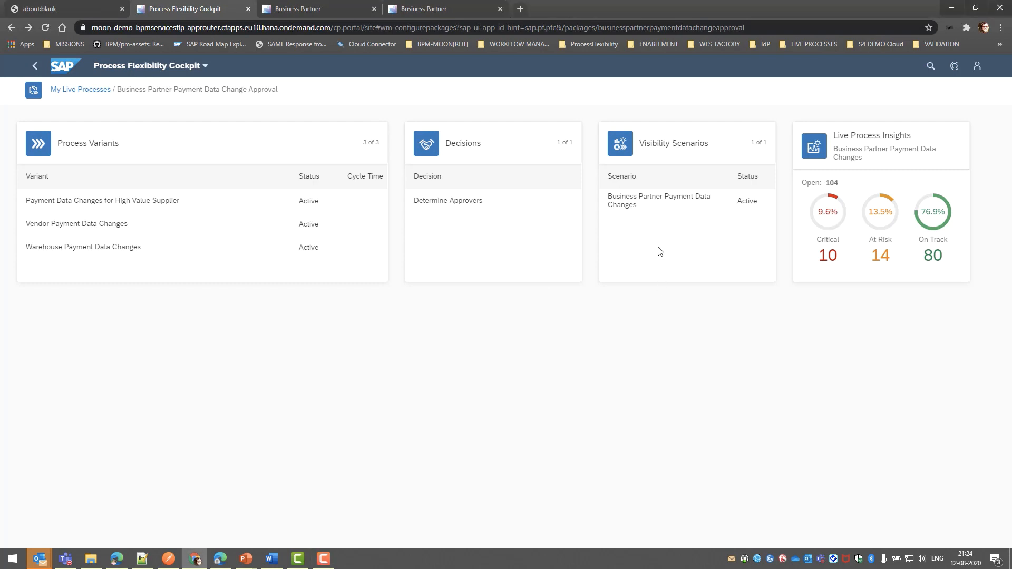
Open the Business Partner Payment Data Changes visibility scenario and examine its default and context attributes
click(656, 204)
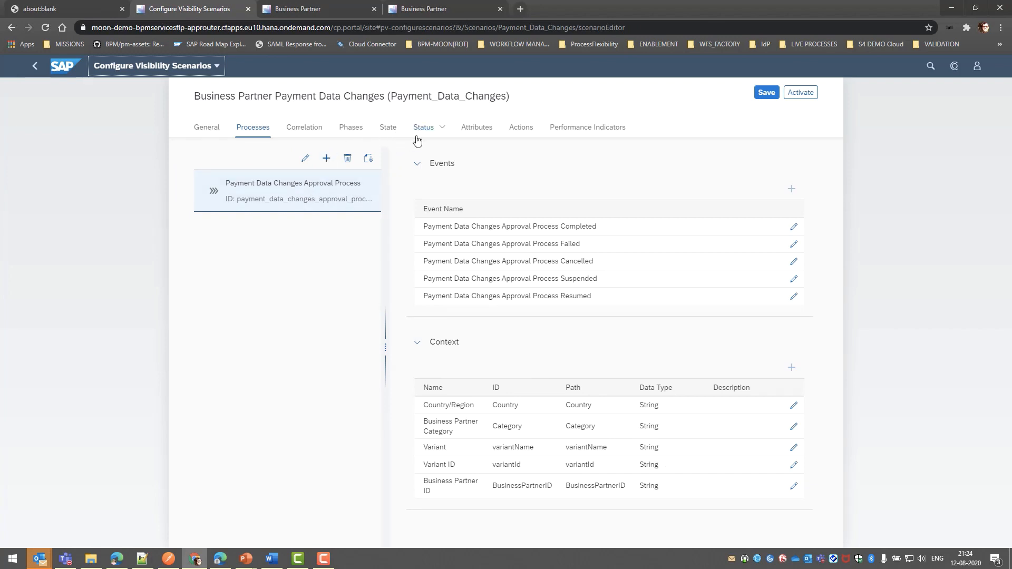
click(473, 129)
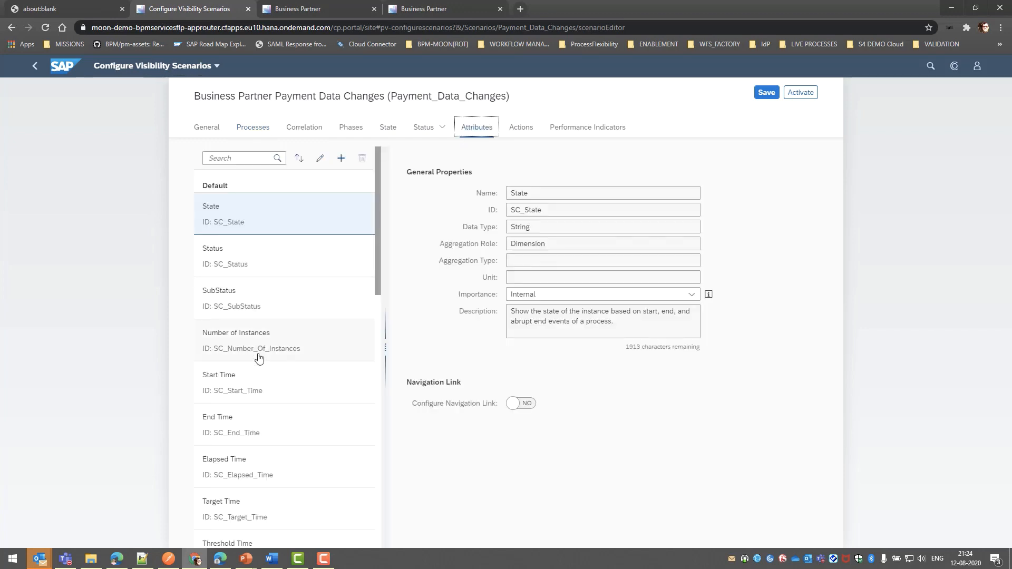
scroll(258, 359, down, 5)
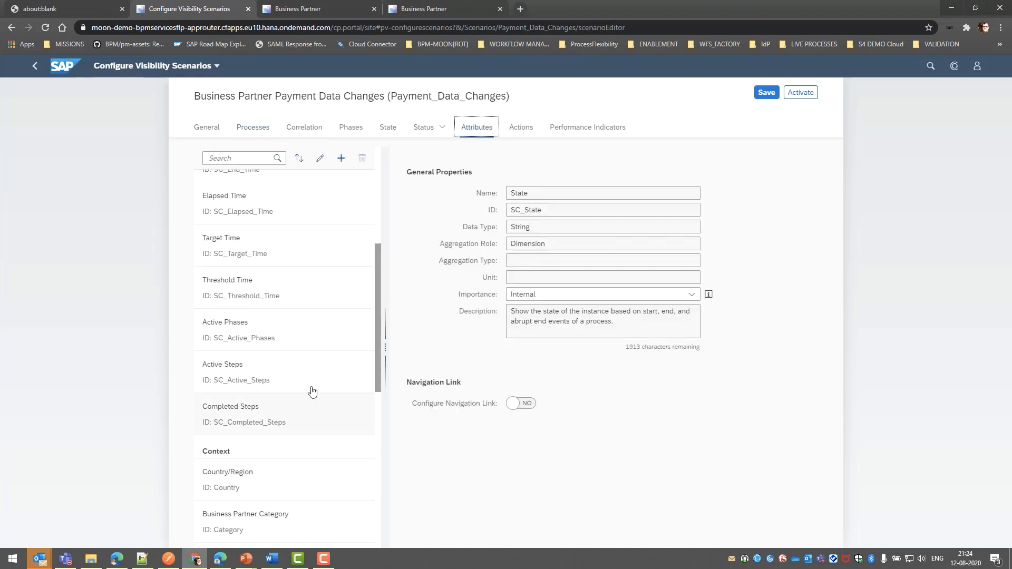
Examine the scenario's performance indicators, including the representation options and the Step Cycle Time and Open Payment Data Change Approvals by Step settings
click(592, 131)
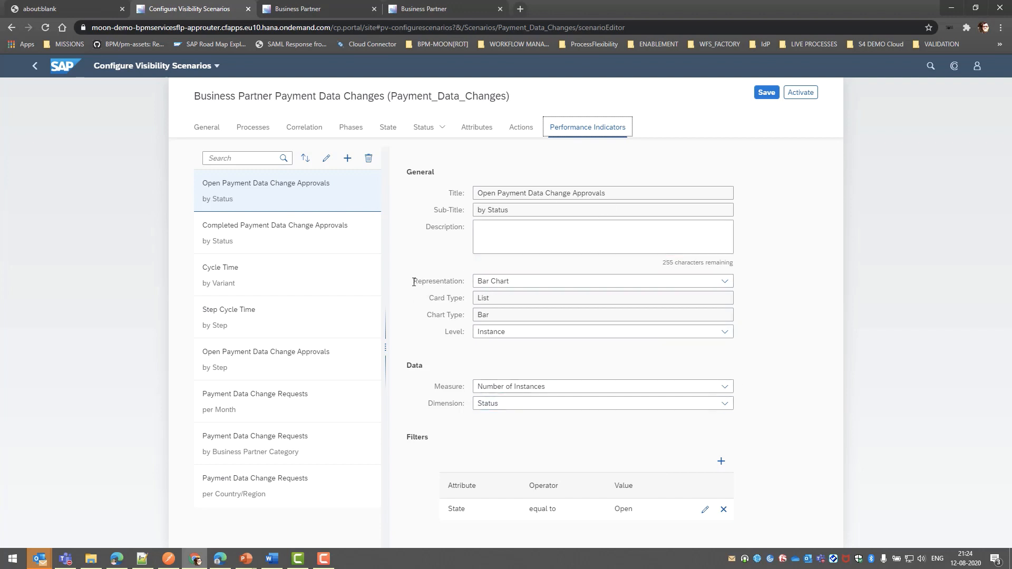
drag(412, 281, 463, 282)
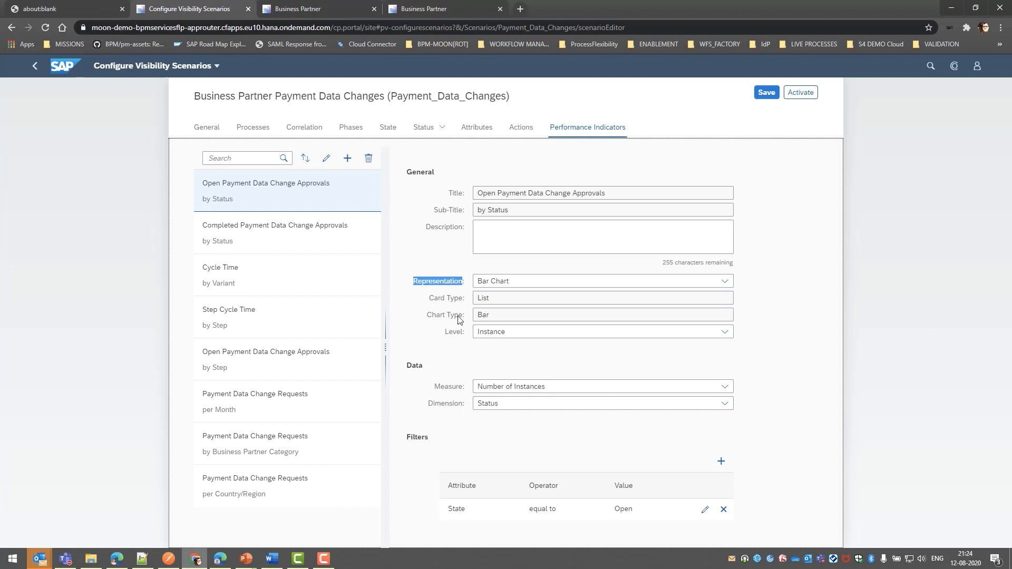
click(727, 283)
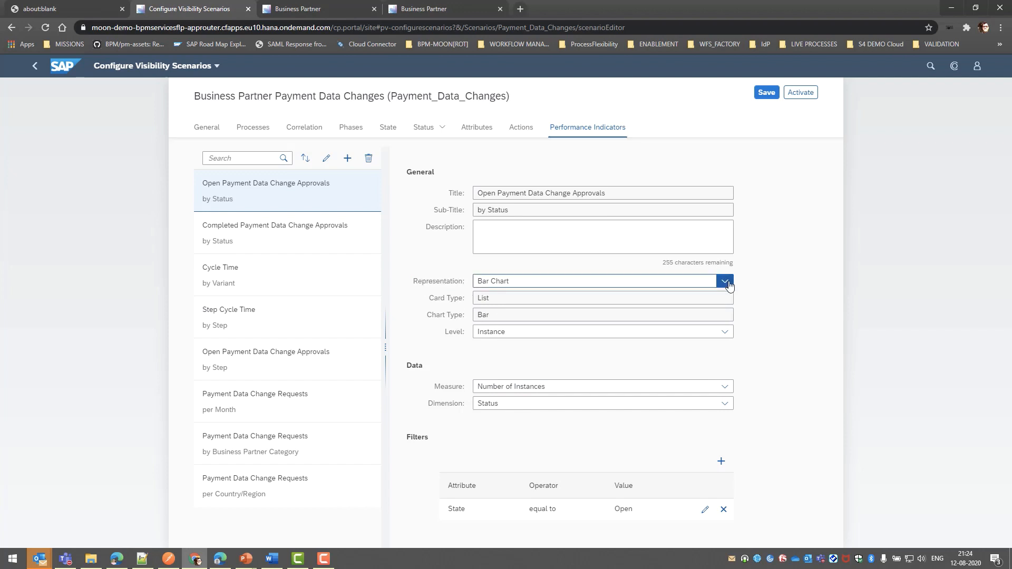
click(423, 349)
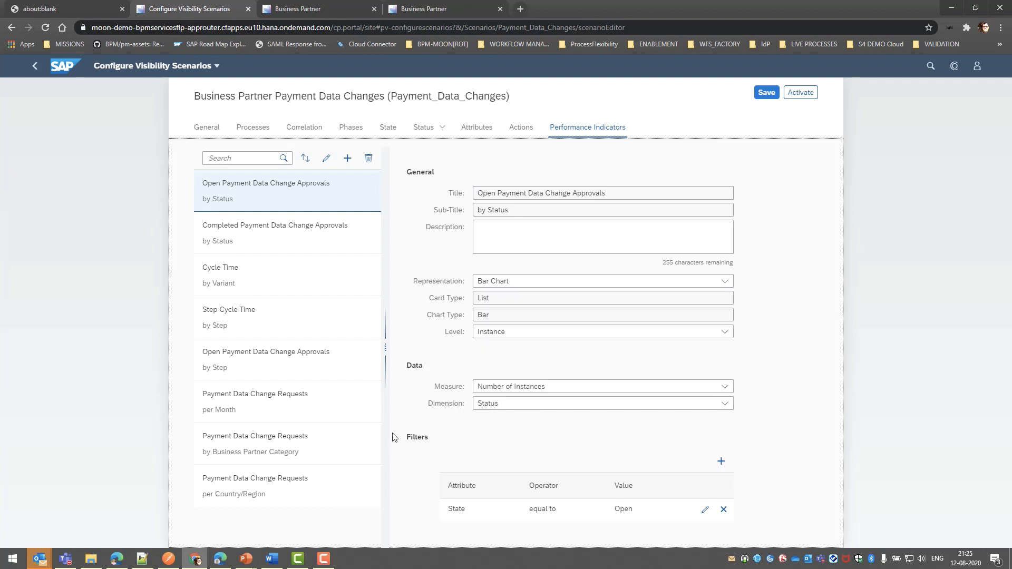
click(276, 335)
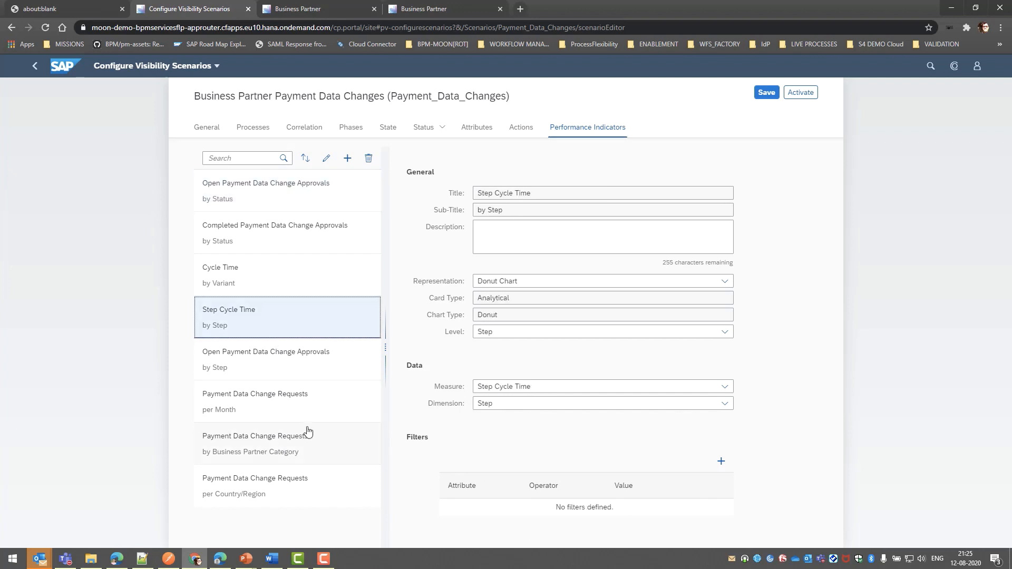
click(243, 373)
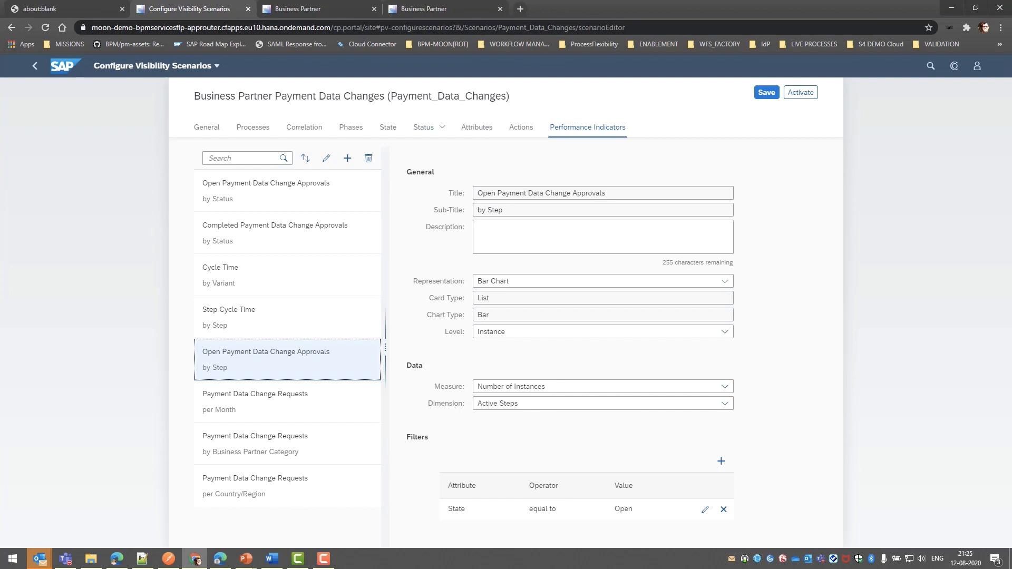
Switch to full screen and examine the scenario's Send Mail Notification action, including the Escalation_Mail_ID recipient in its start context
key(F11)
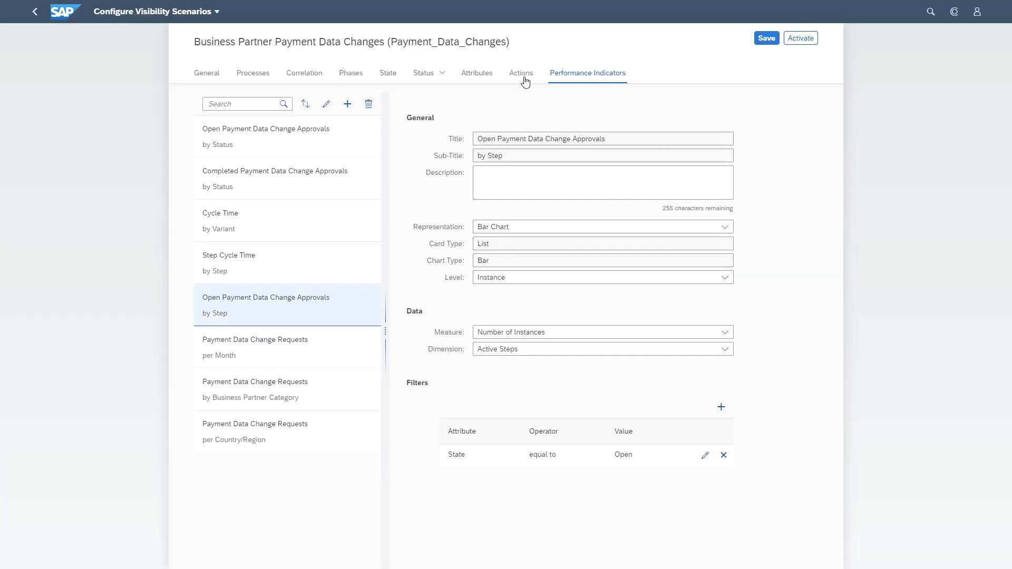
click(524, 80)
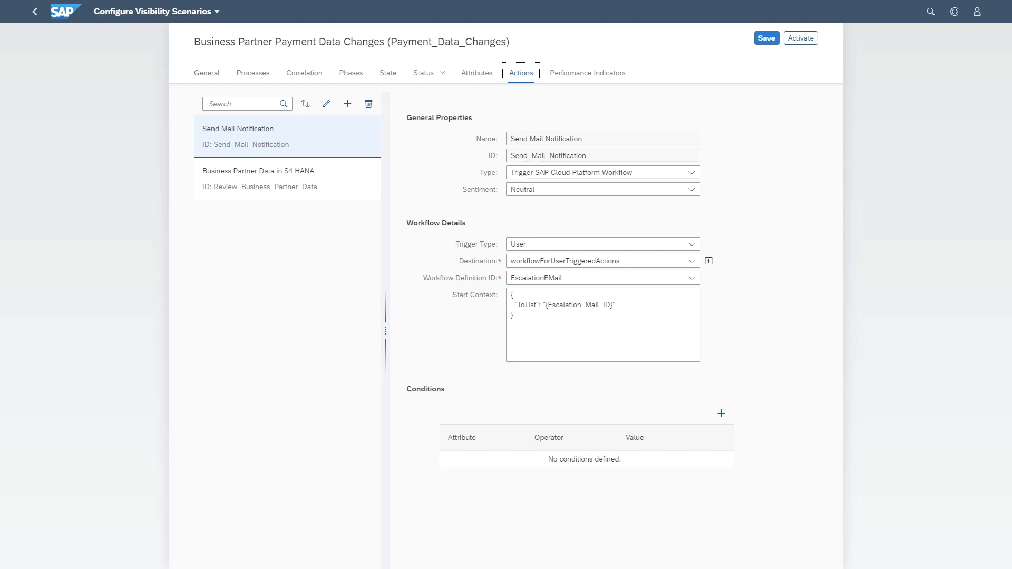
double_click(606, 305)
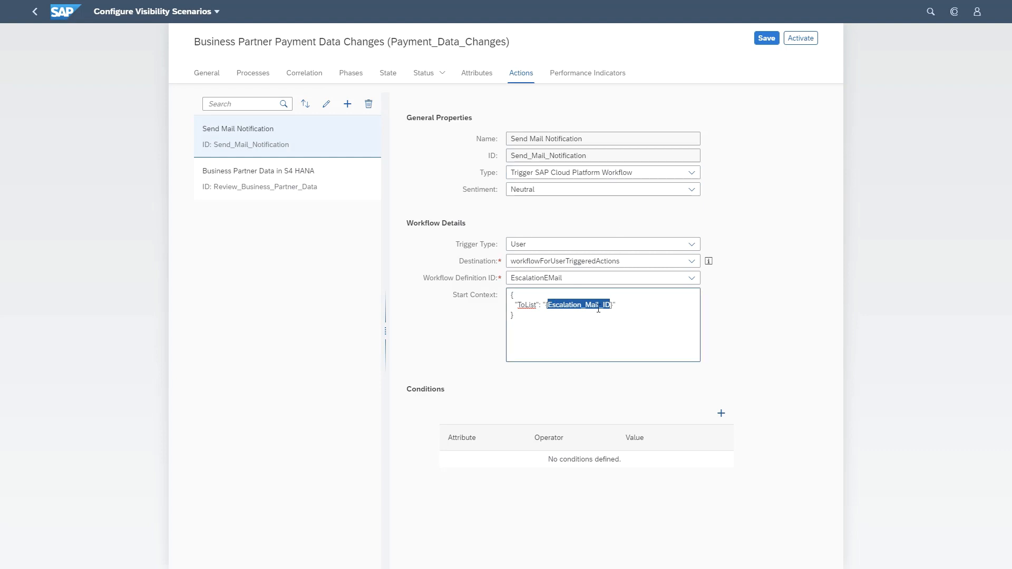
click(273, 188)
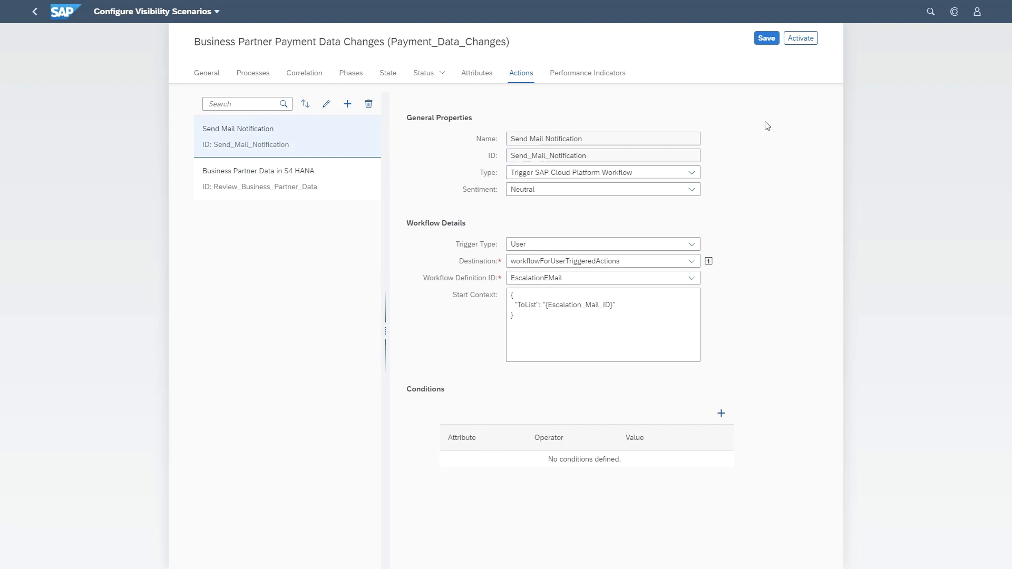
Save the visibility scenario and return to the home page
click(765, 39)
click(38, 14)
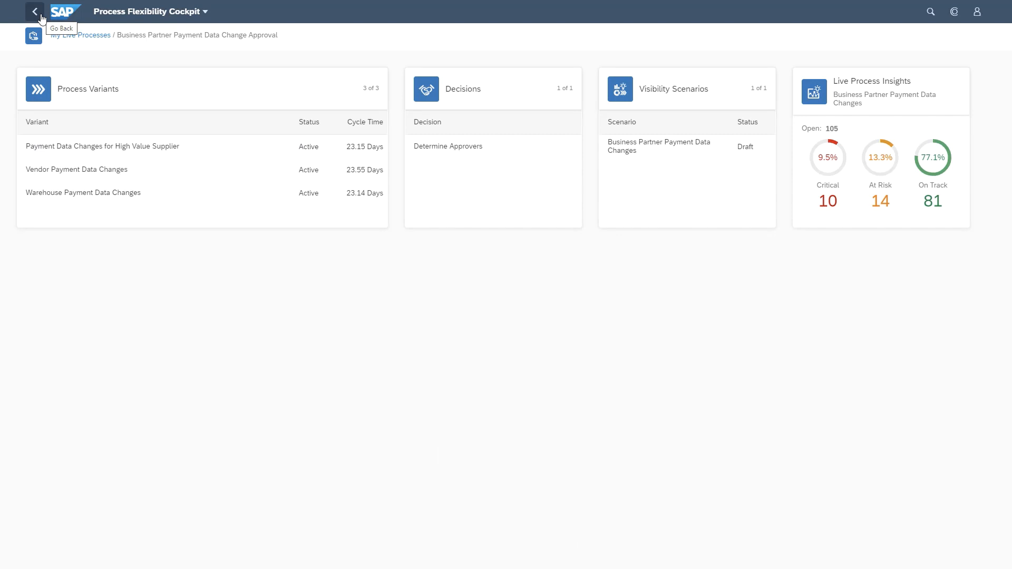
click(42, 17)
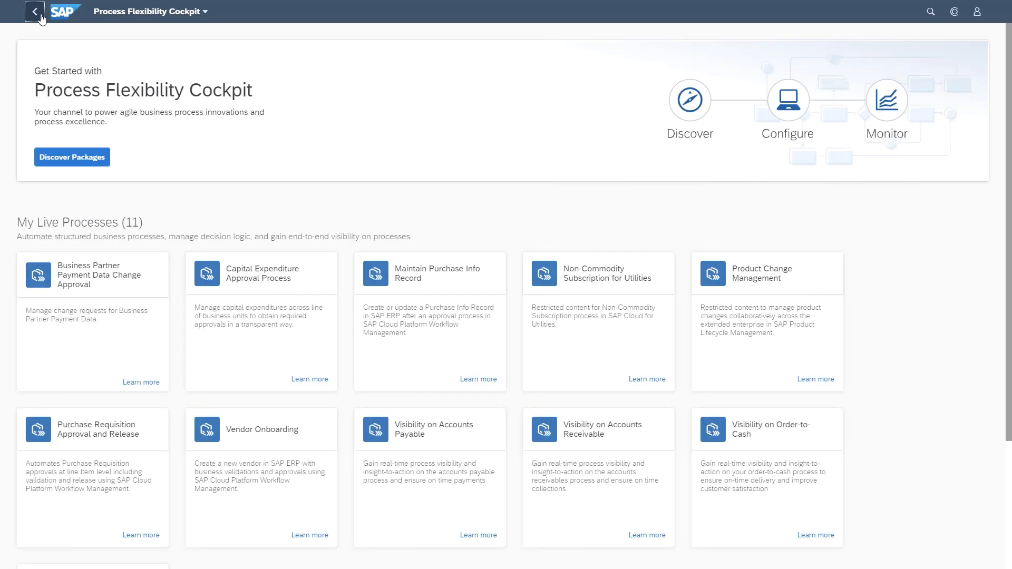
click(42, 18)
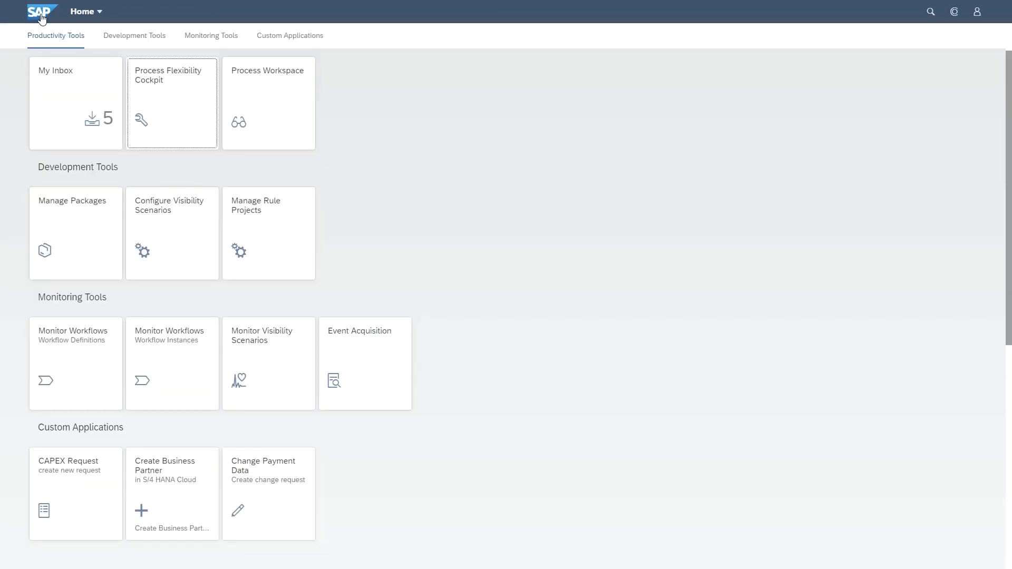
Select the Payment Data Changes for High Value Supplier workflow definition in Monitor Workflows
click(69, 383)
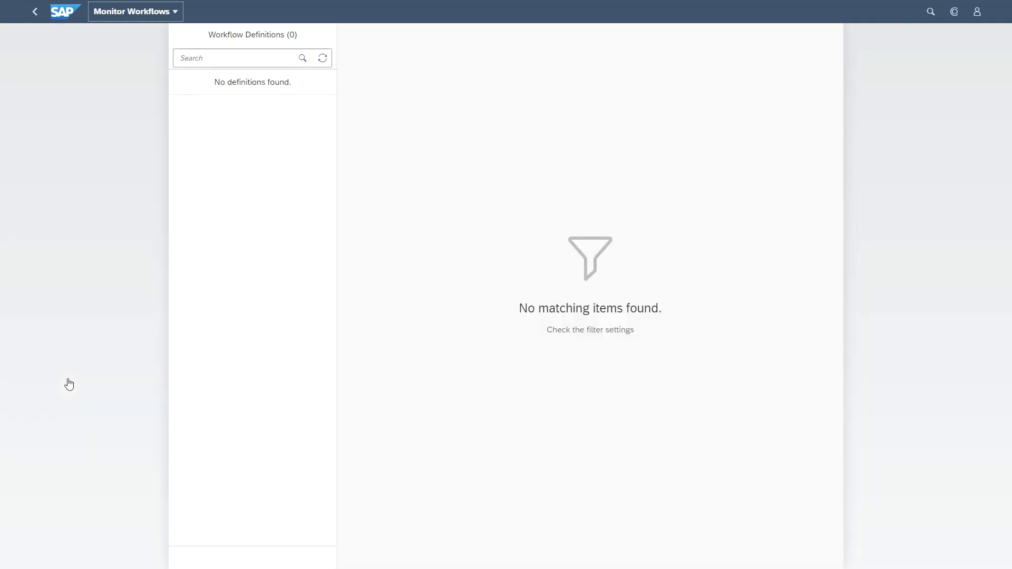
scroll(209, 466, down, 2)
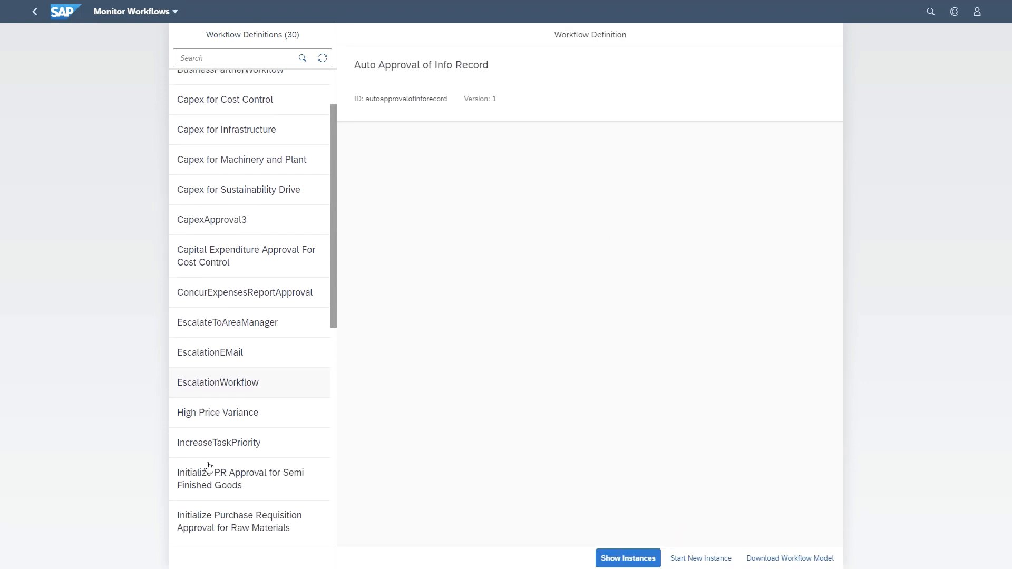
scroll(209, 466, down, 2)
scroll(206, 471, down, 4)
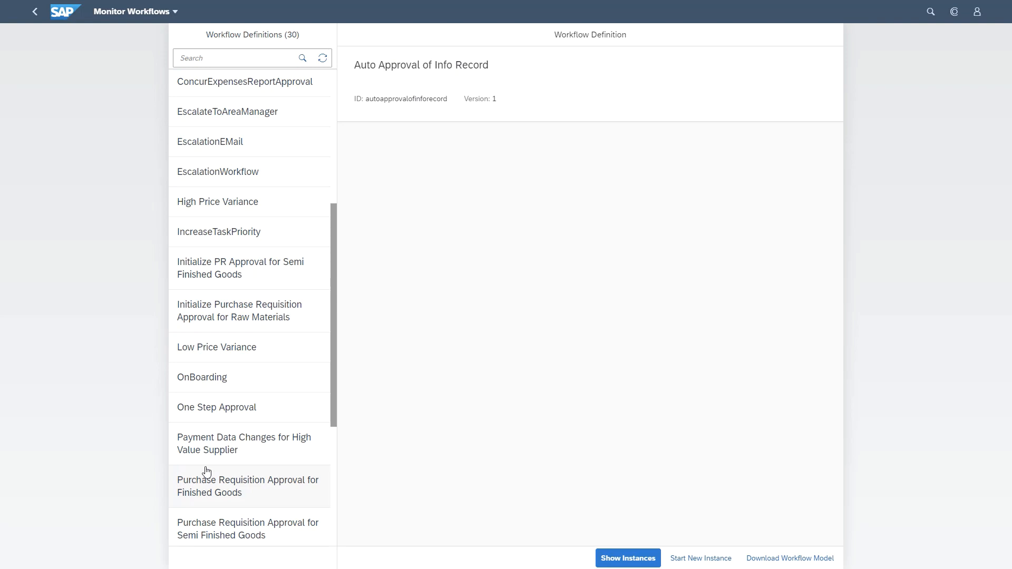
click(269, 457)
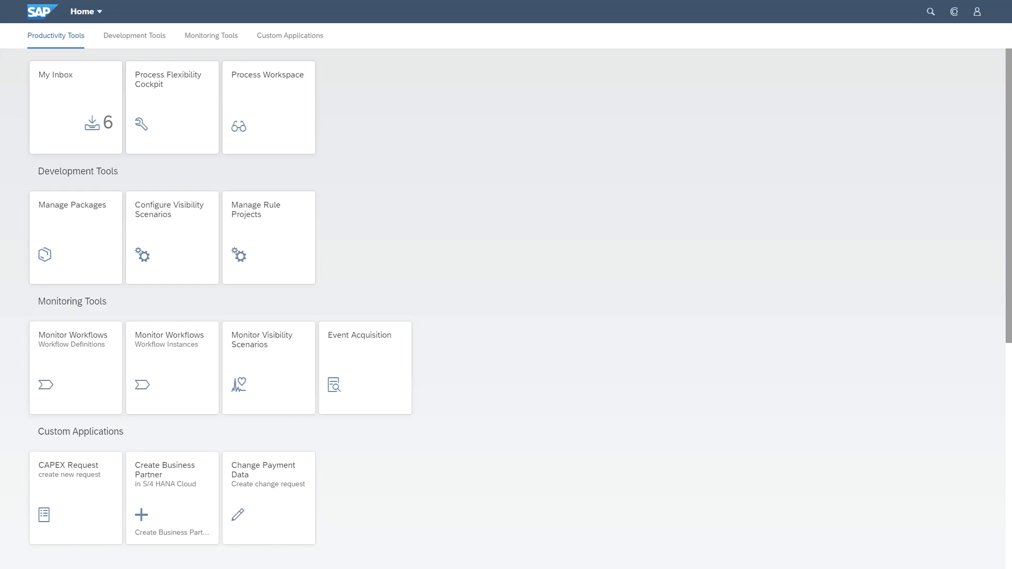
In the newest inbox change request, add payment data for Germany and Brandenburger Bank with account holder, account number and IBAN, valid from Aug 14, 2020
click(60, 128)
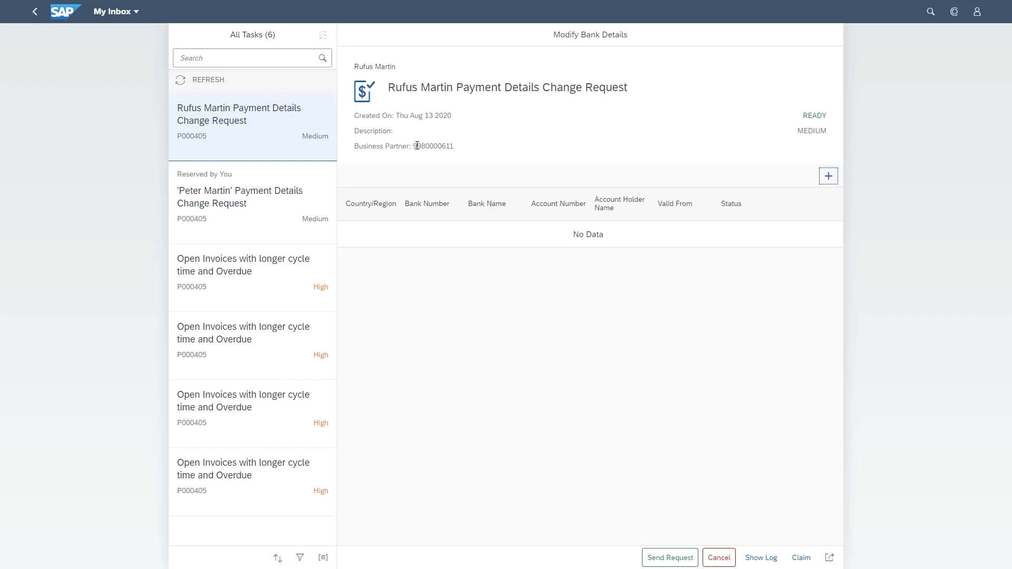
click(829, 177)
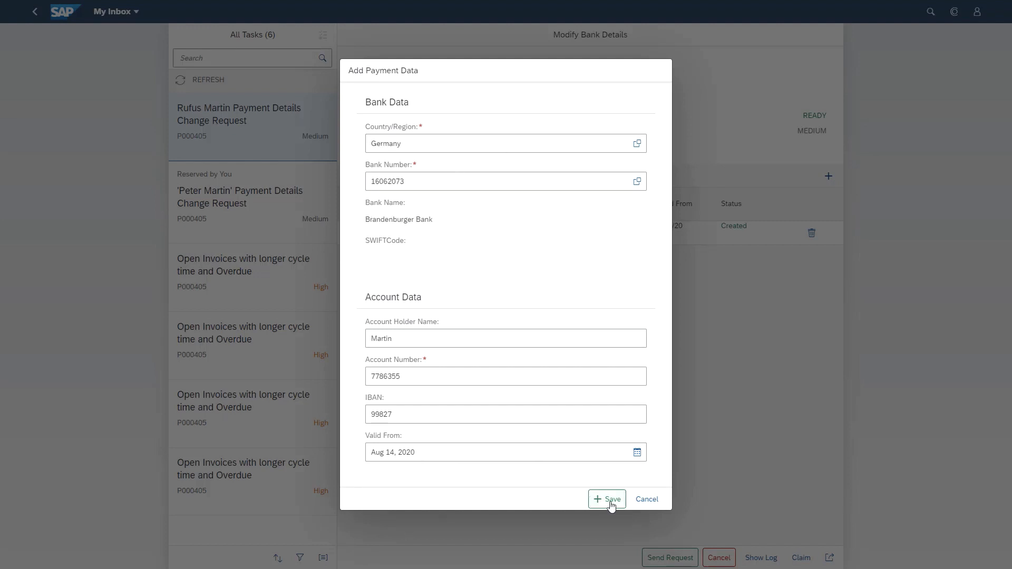
click(612, 501)
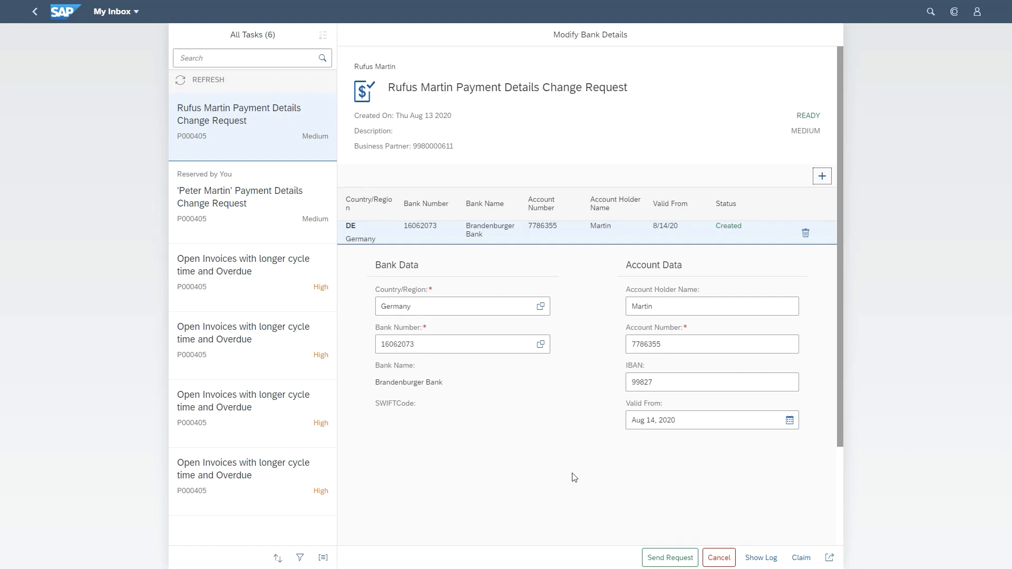
Send the payment details change request and approve the corresponding bank detail changes task
click(659, 558)
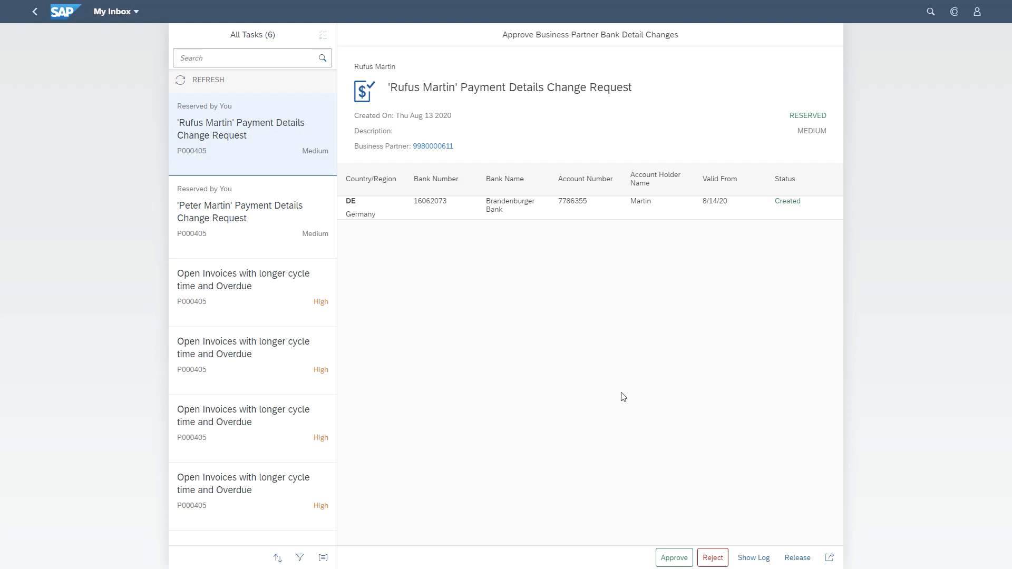
click(670, 559)
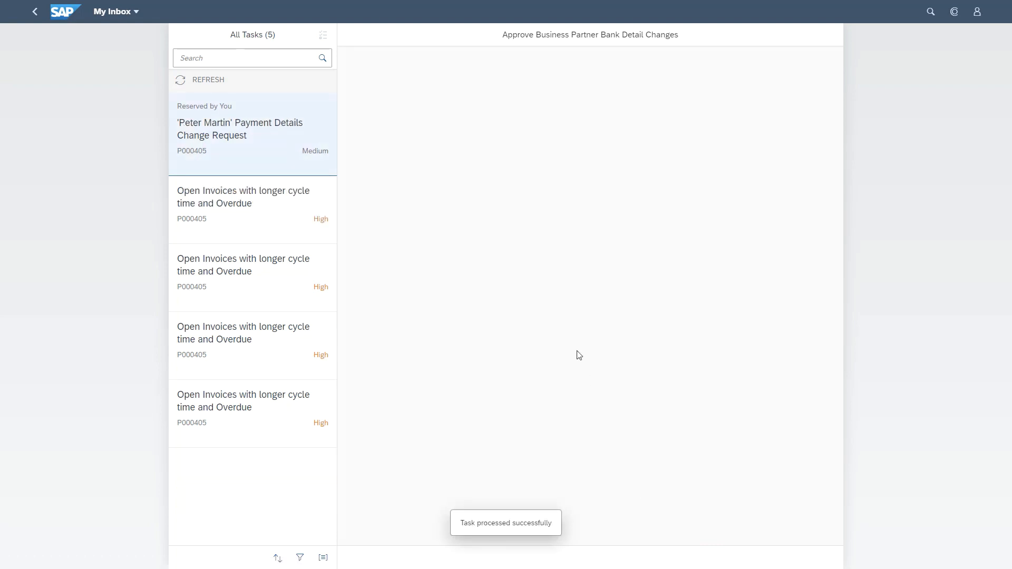